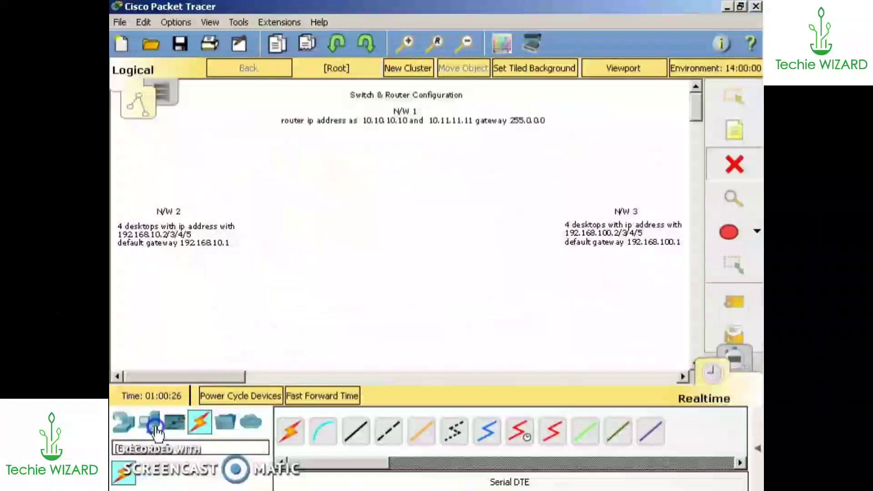
Step: Place four generic PCs in a vertical column beside the N/W 2 label
click(154, 432)
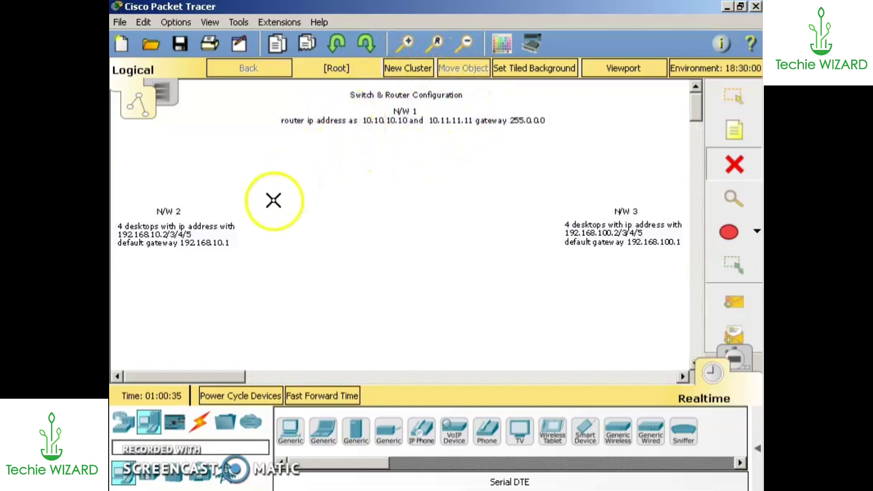
click(290, 427)
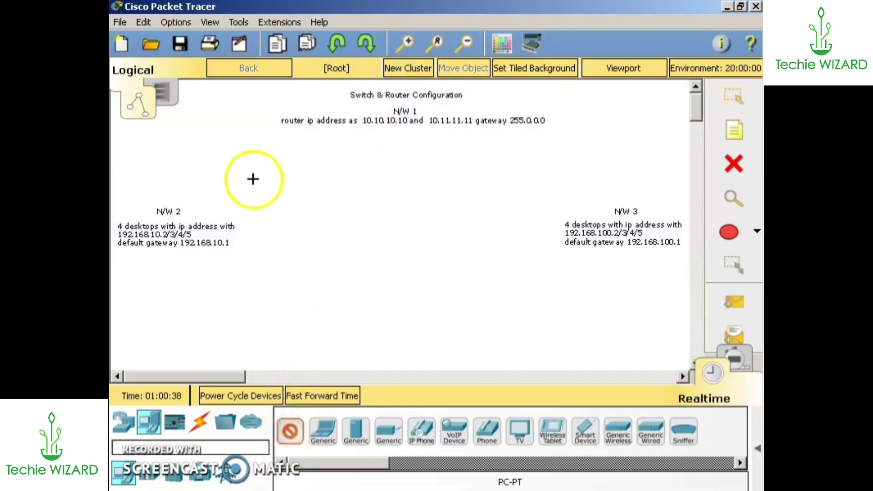
click(256, 155)
click(290, 430)
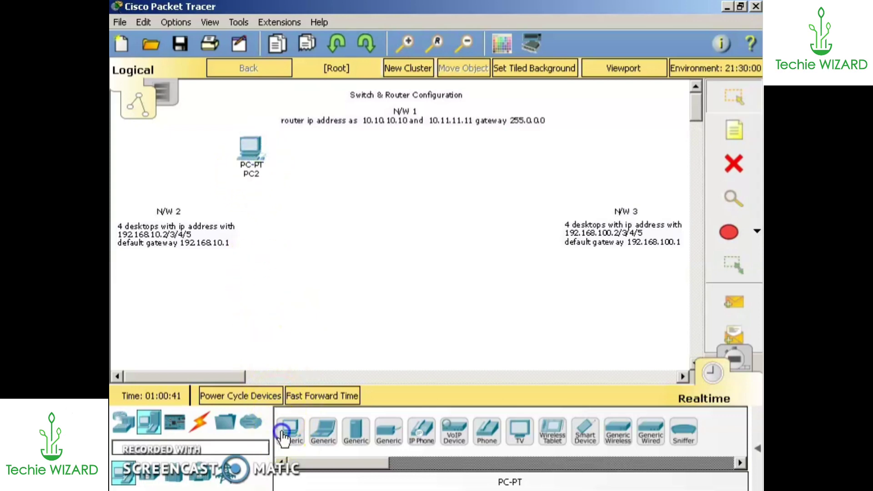
click(247, 210)
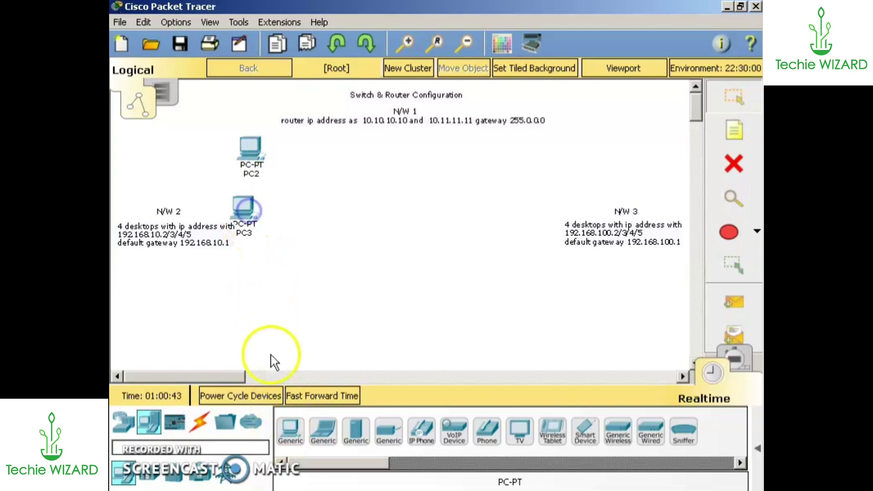
click(290, 434)
click(250, 268)
click(290, 430)
click(246, 332)
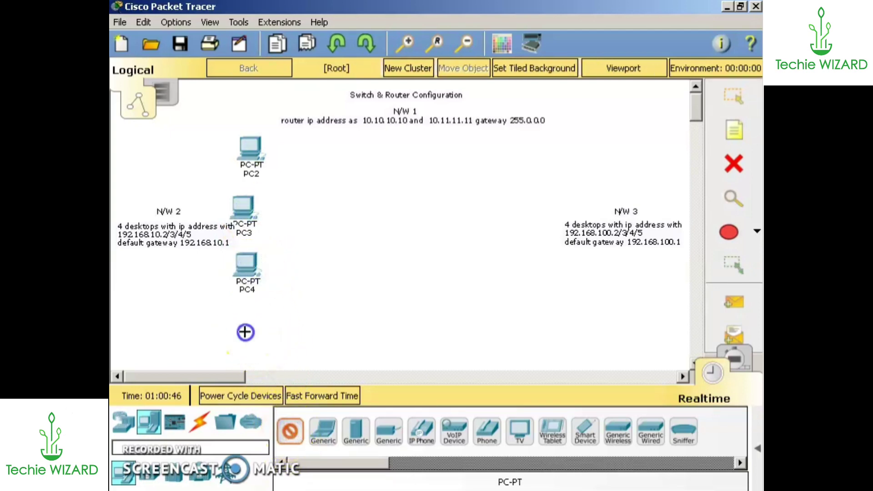
Step: Place four generic PCs in a vertical column beside the N/W 3 label
click(289, 430)
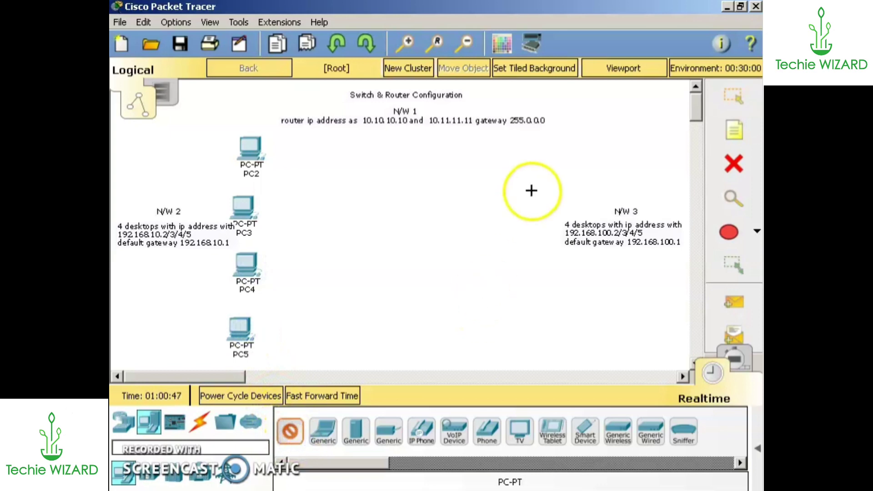
click(295, 439)
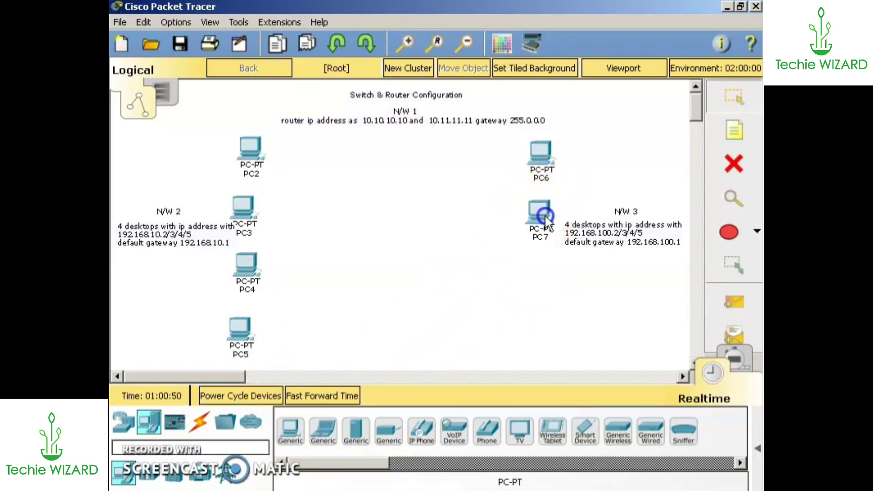
click(288, 435)
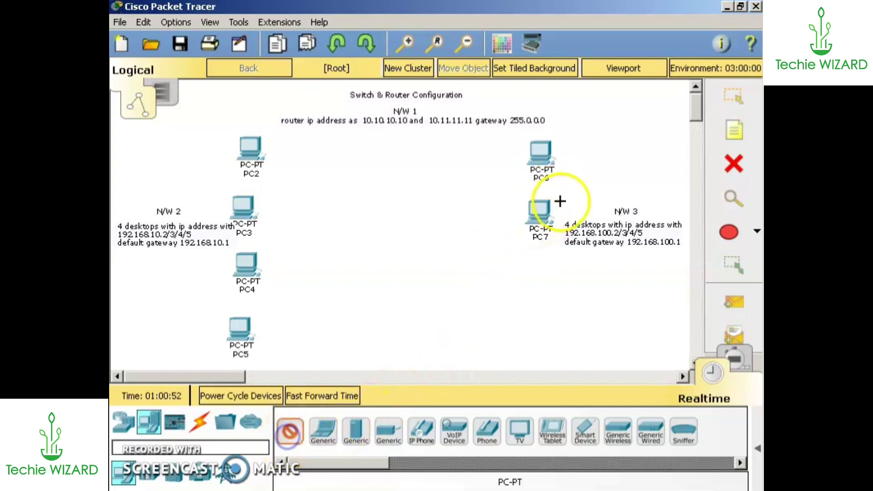
click(544, 268)
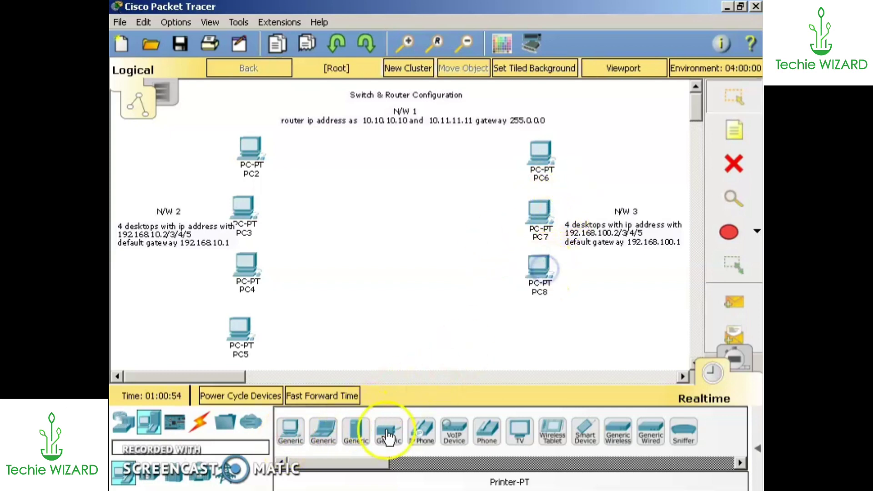
click(289, 431)
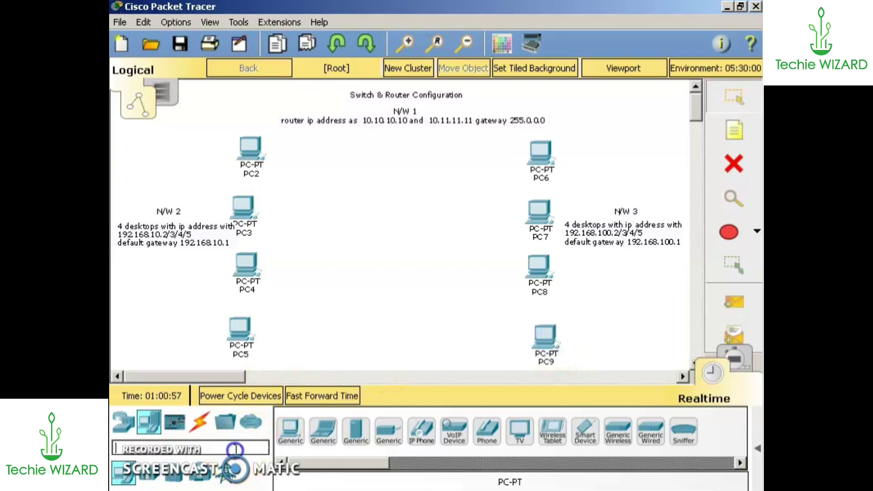
Step: Find the 2960 switch and place one next to the N/W 2 PCs and one next to the N/W 3 PCs
text(2960)
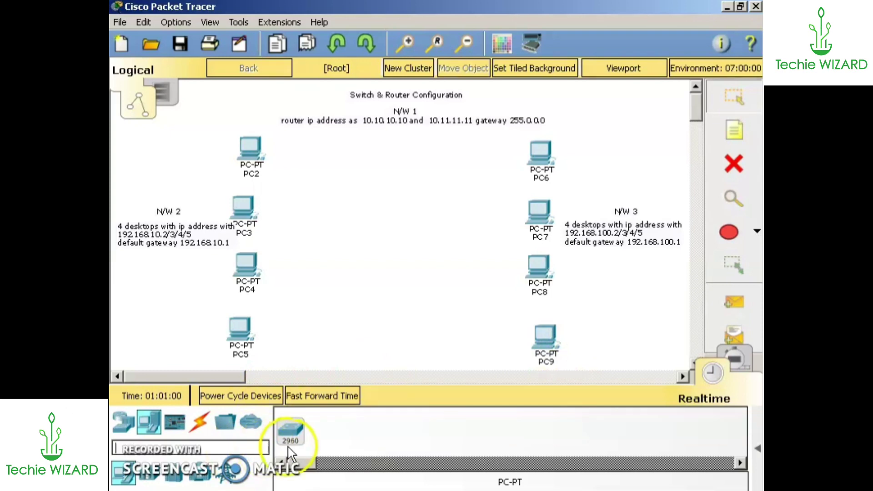
click(290, 431)
click(315, 275)
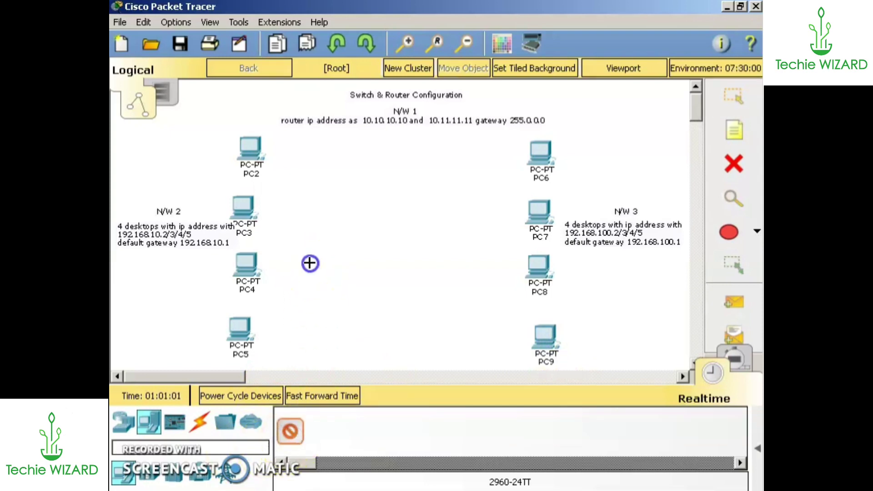
click(291, 439)
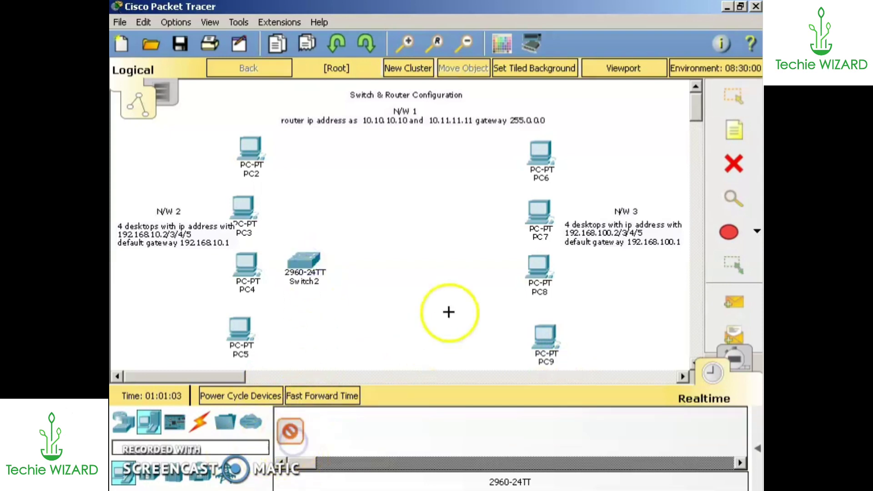
click(472, 264)
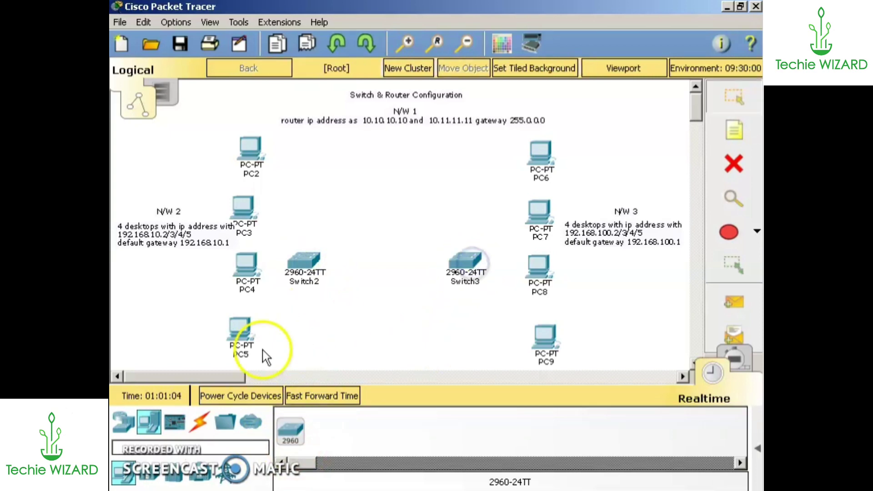
Step: Find the 2901 router and place two side by side below the N/W 1 label
click(216, 447)
text(2901)
click(290, 430)
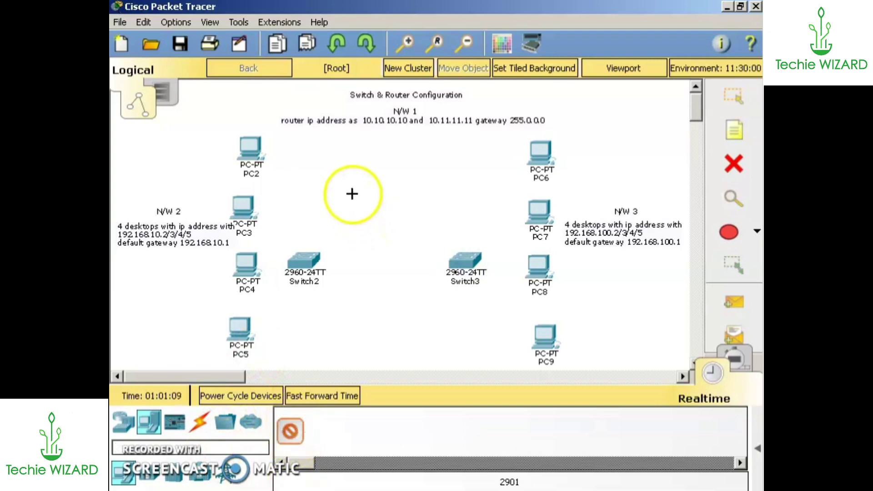
click(353, 194)
click(298, 431)
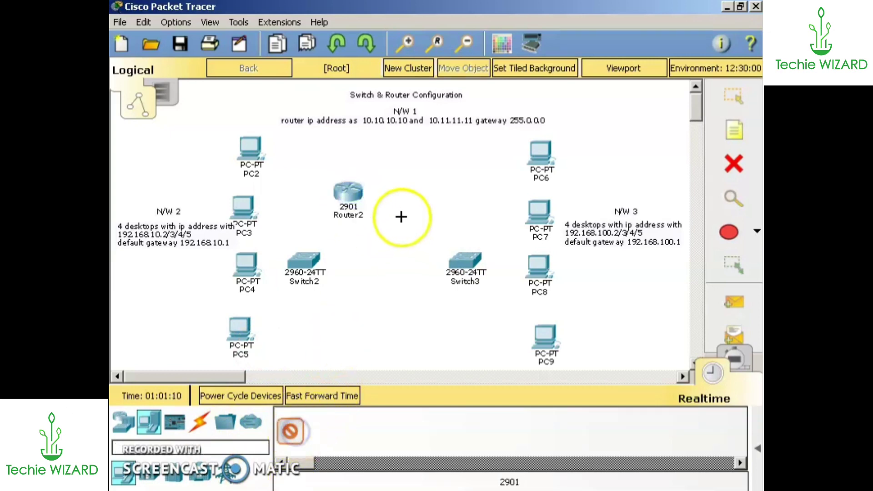
click(411, 200)
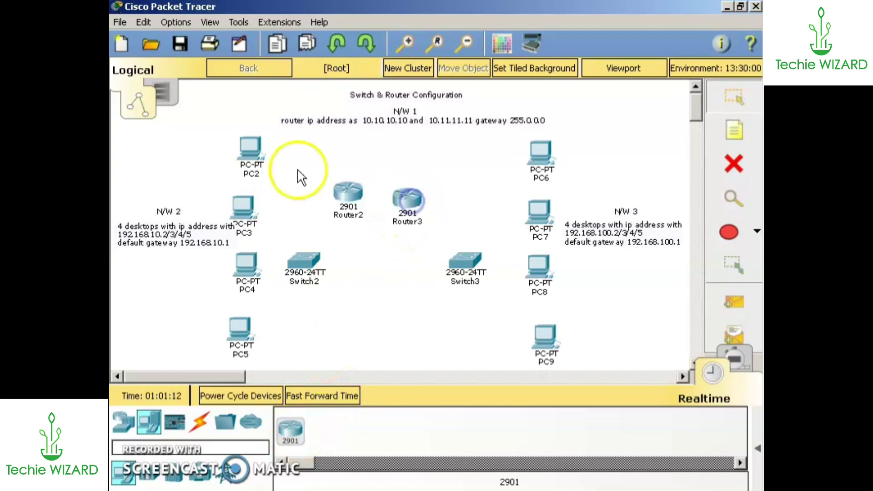
Step: Realign the four N/W 2 PCs into a straighter column, clear of the network's description text
drag(250, 150, 256, 155)
drag(246, 220, 257, 217)
drag(253, 261, 259, 258)
click(241, 336)
drag(242, 339, 252, 337)
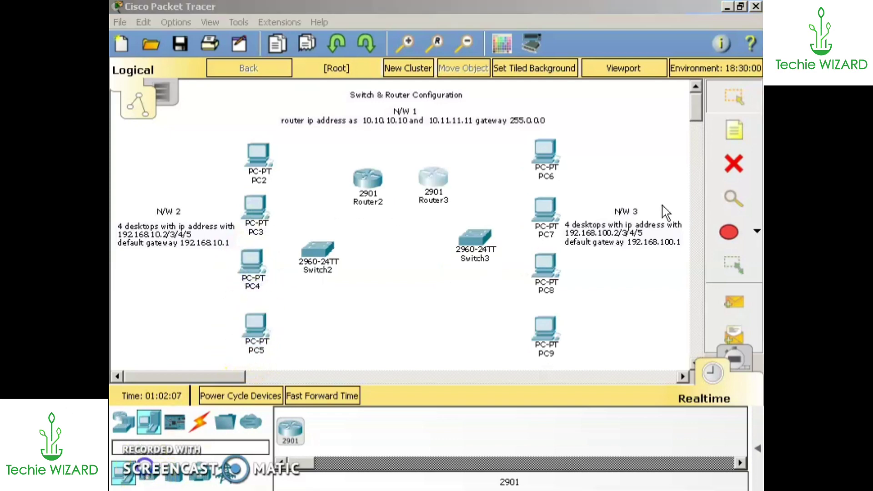
Step: Draw an unfilled black-outlined ellipse around the two 2901 routers of N/W 1
click(729, 233)
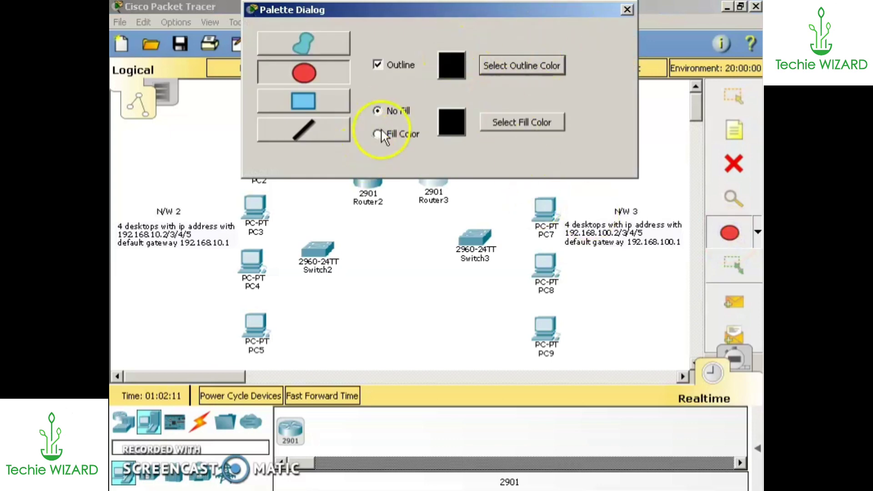
drag(522, 15, 636, 15)
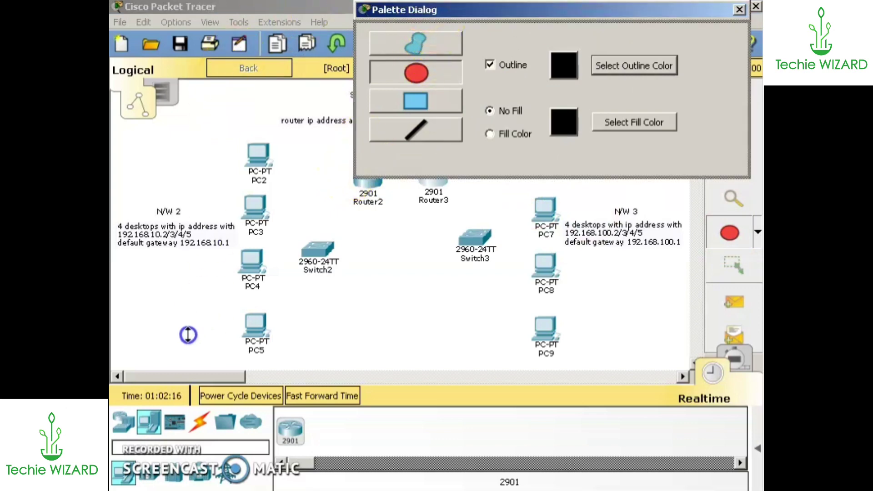
click(415, 49)
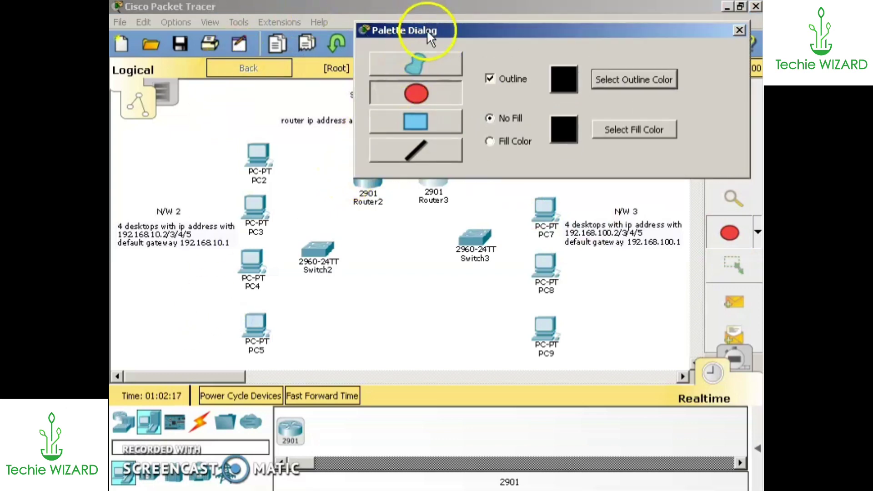
drag(426, 29, 208, 332)
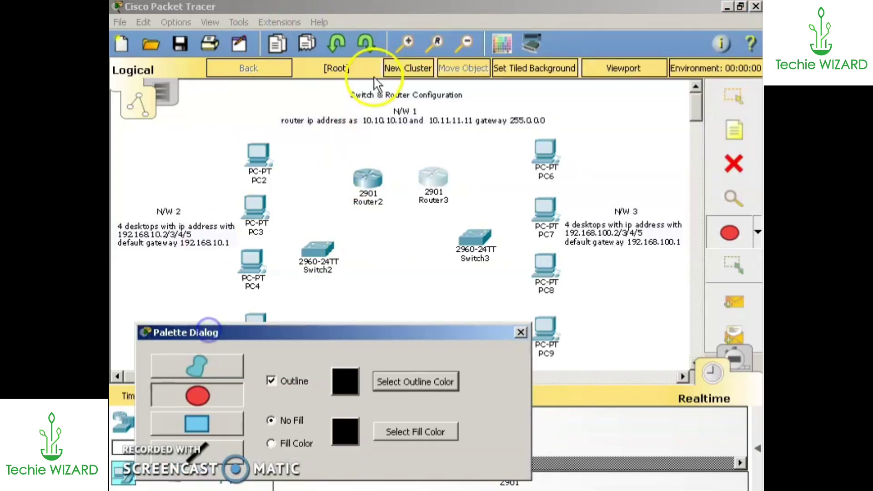
drag(345, 146, 457, 227)
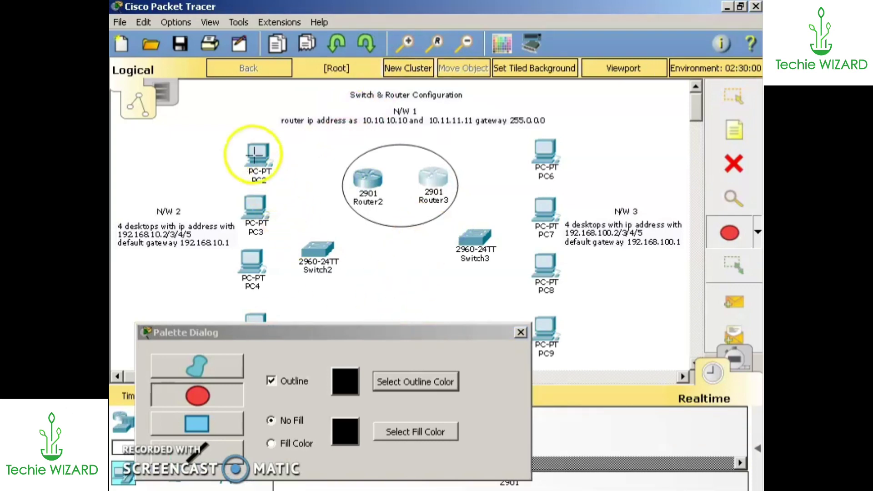
Step: Draw a tall unfilled ellipse around the four PCs and the switch of N/W 2
drag(291, 335, 510, 253)
click(231, 129)
drag(231, 128, 337, 372)
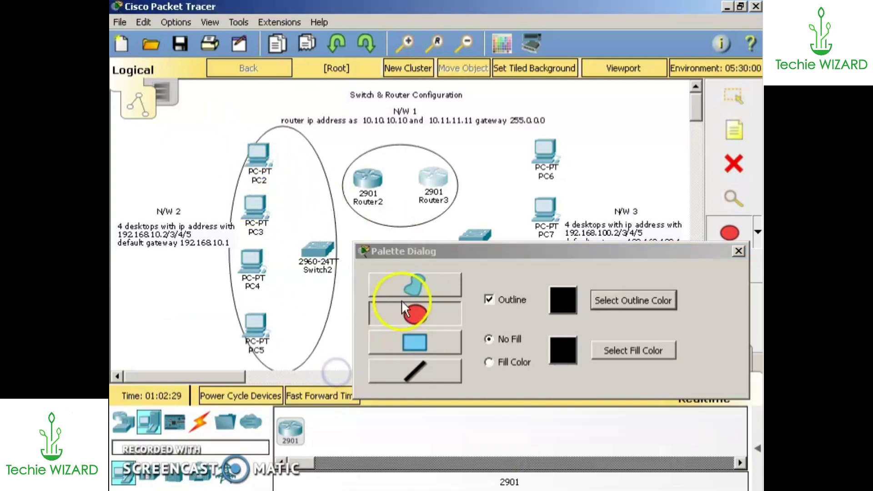
Step: Draw a tall unfilled ellipse around the N/W 3 PCs and switch, and close the shape palette
drag(427, 252, 223, 248)
drag(462, 250, 346, 253)
click(493, 143)
mouse_move(481, 141)
mouse_down()
mouse_move(494, 248)
mouse_move(610, 364)
mouse_move(594, 369)
mouse_up()
click(440, 260)
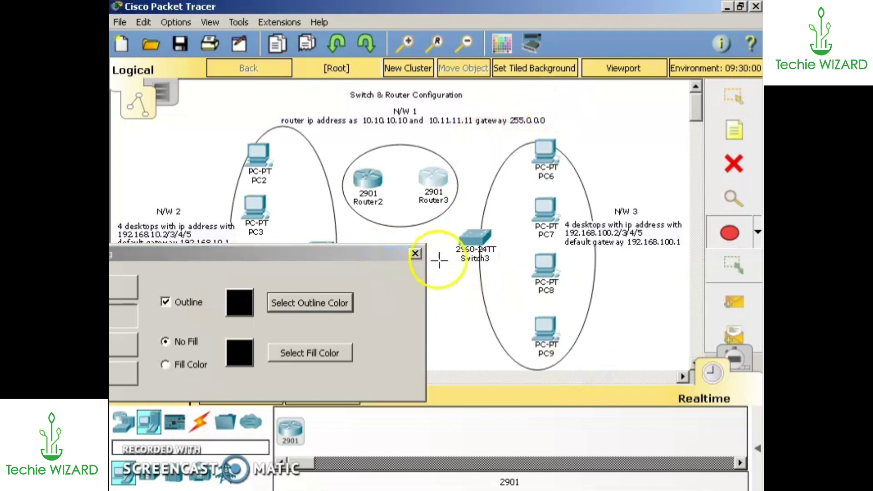
click(415, 253)
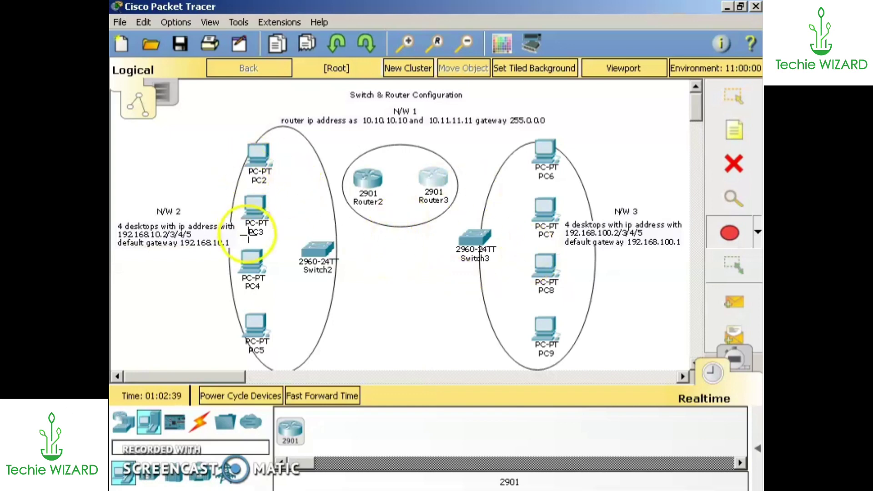
click(199, 423)
click(291, 429)
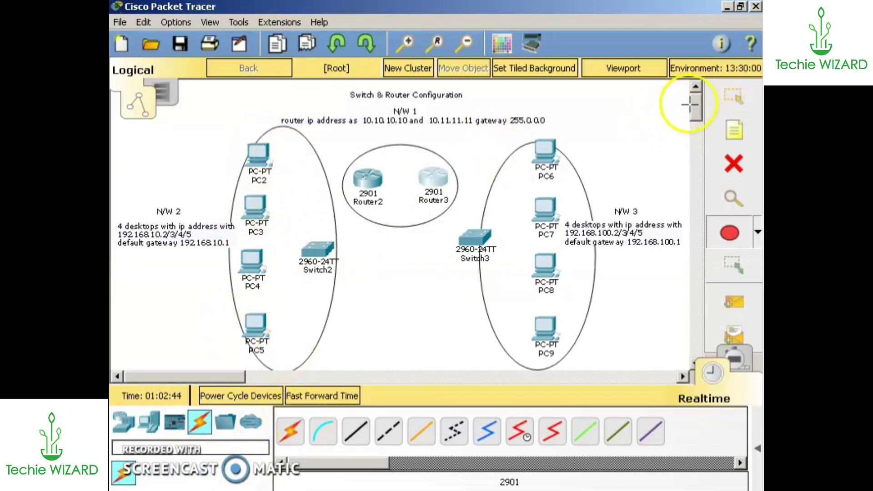
Step: Give PC2 the static IP address 192.168.10.2, subnet mask 255.255.255.0 and default gateway 192.168.10.1
click(733, 96)
click(254, 150)
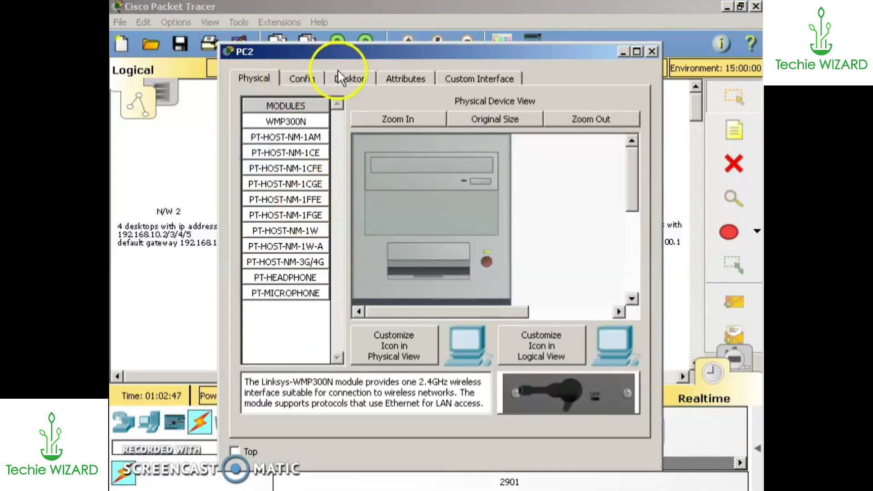
click(339, 76)
click(288, 120)
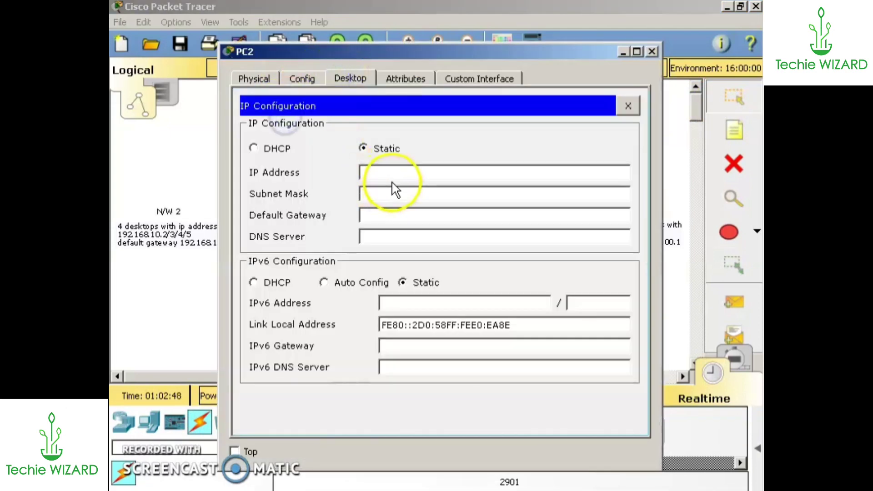
click(394, 178)
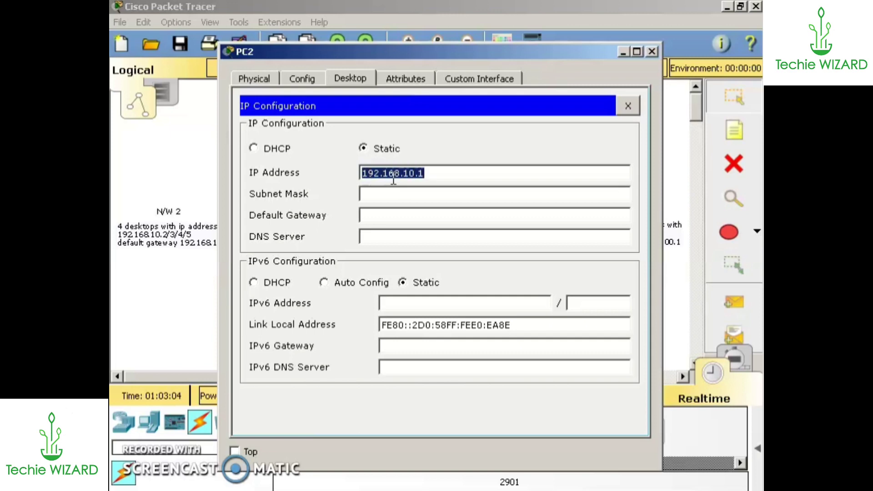
key(Tab)
key(Tab)
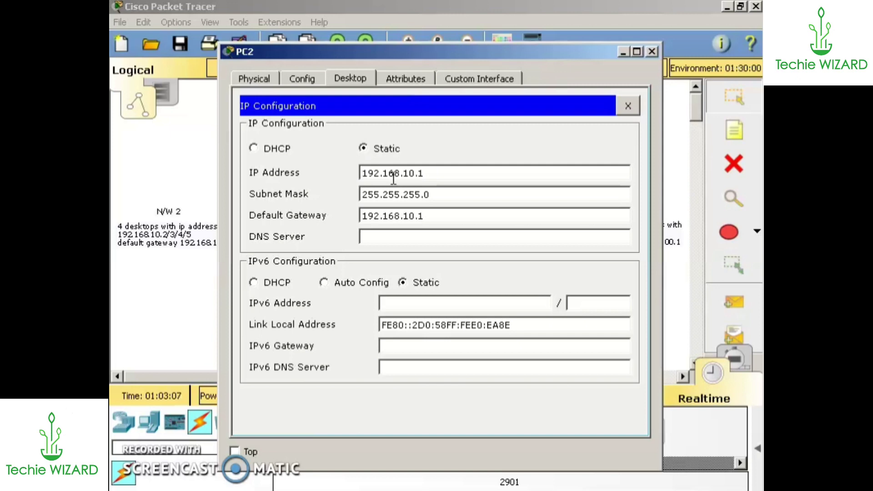
click(419, 172)
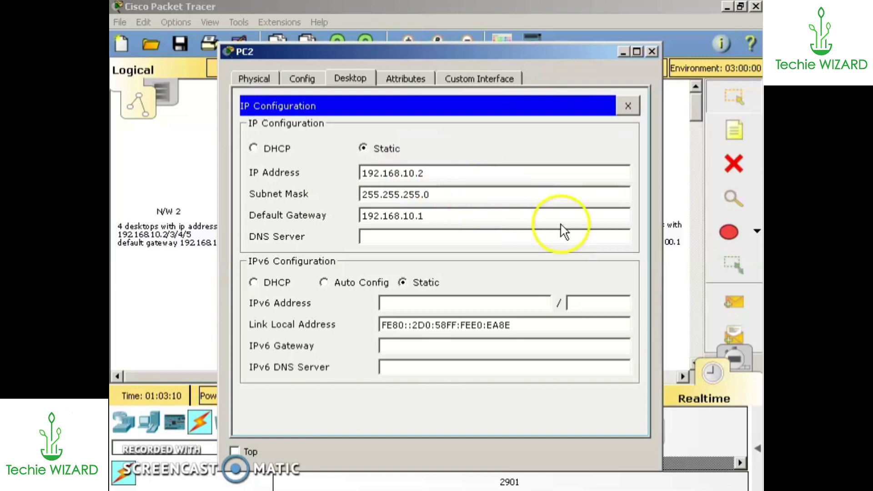
click(630, 105)
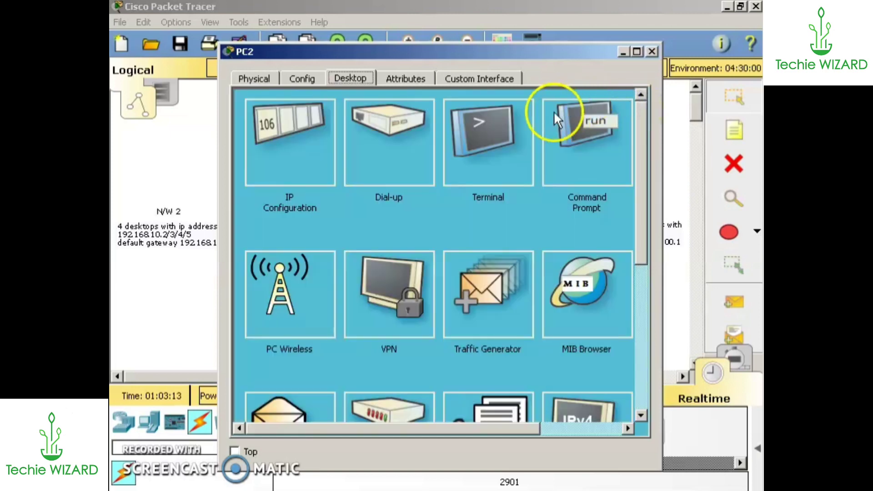
click(651, 52)
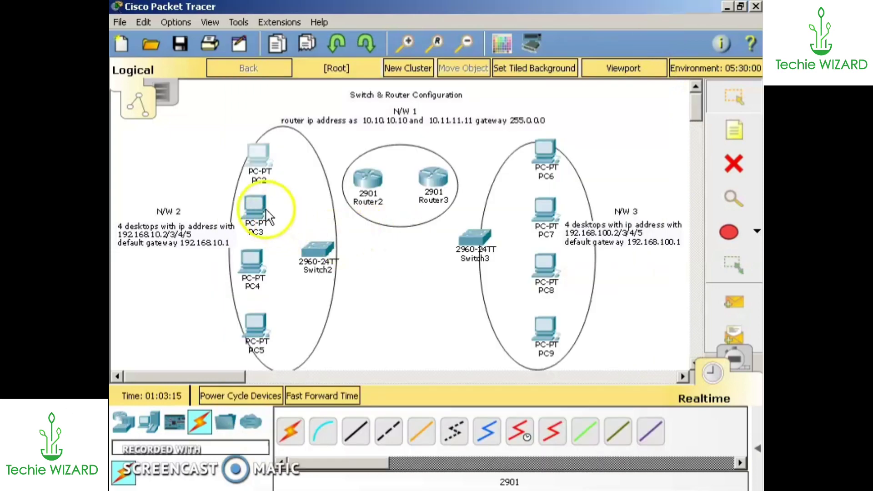
Step: Give PC3 the static IP address 192.168.10.3, subnet mask 255.255.255.0 and default gateway 192.168.10.1
click(252, 204)
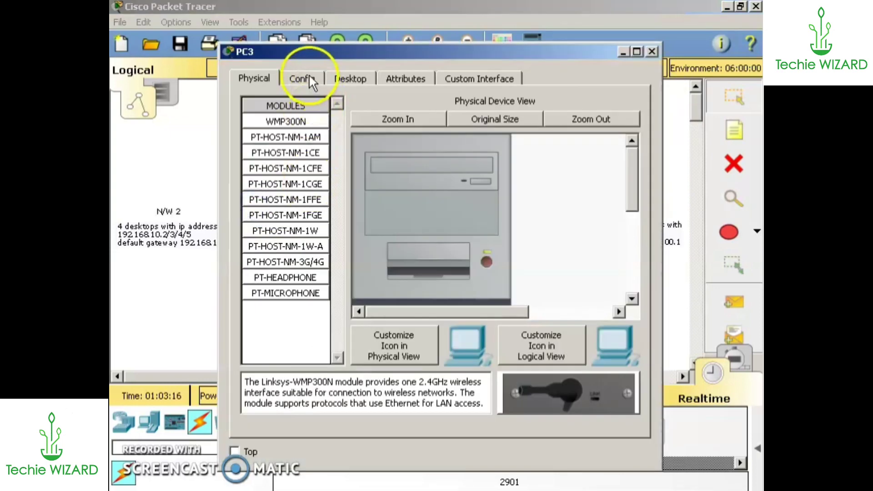
click(335, 79)
click(263, 156)
click(411, 172)
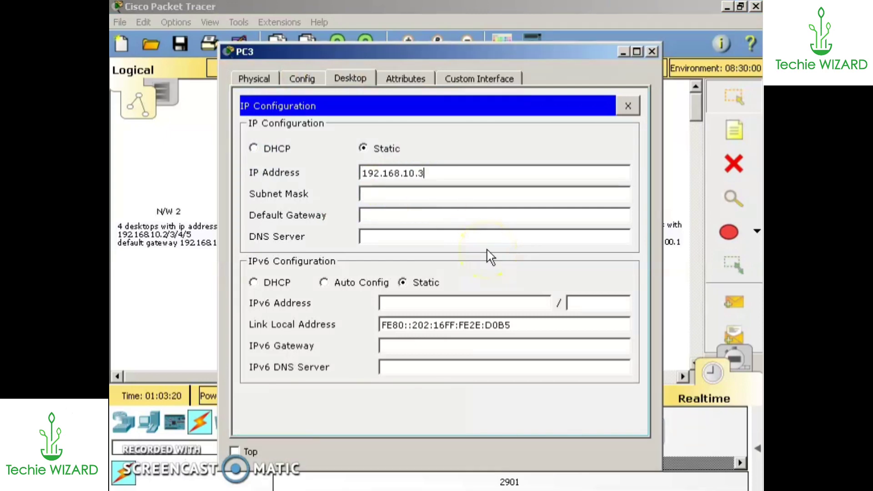
key(Tab)
key(Tab)
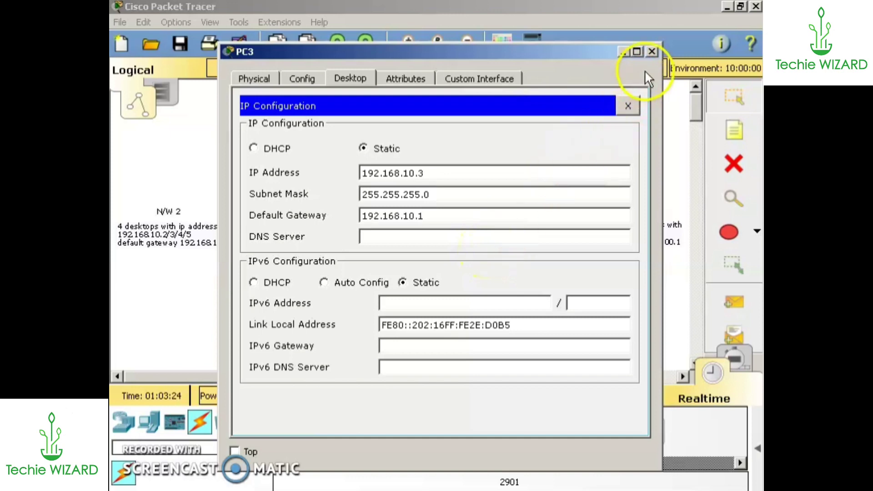
click(653, 51)
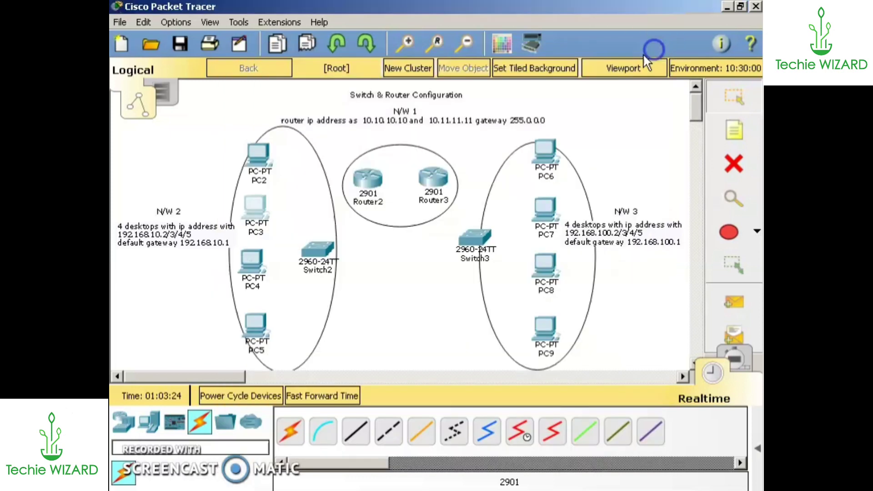
Step: Give PC4 the static IP address 192.168.10.4, subnet mask 255.255.255.0 and default gateway 192.168.10.1
click(253, 273)
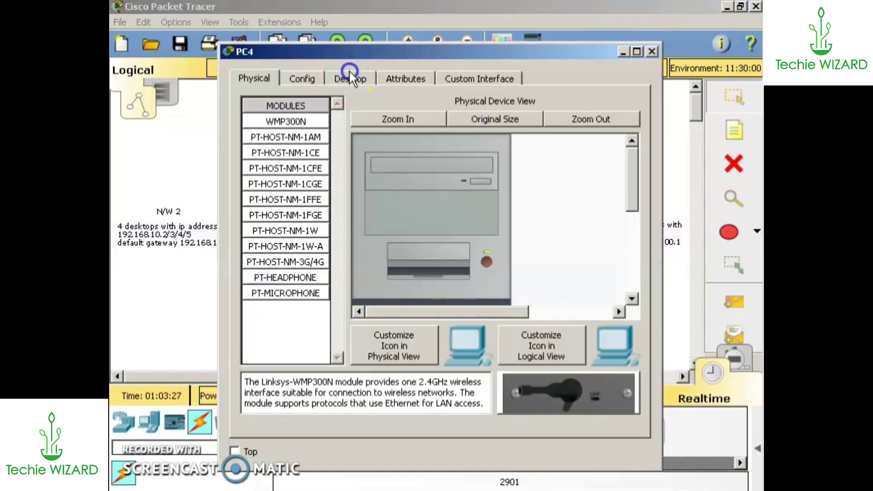
click(349, 72)
click(288, 136)
click(480, 170)
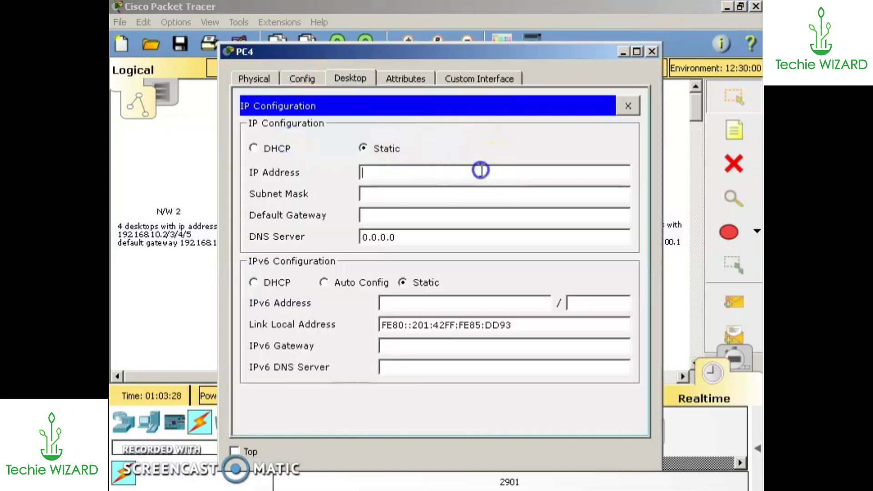
text(192.168.10.1)
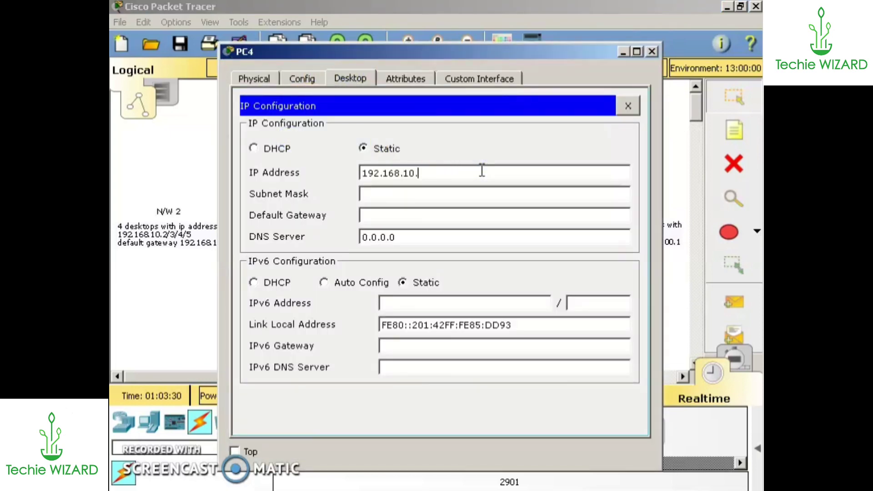
key(Tab)
key(Tab)
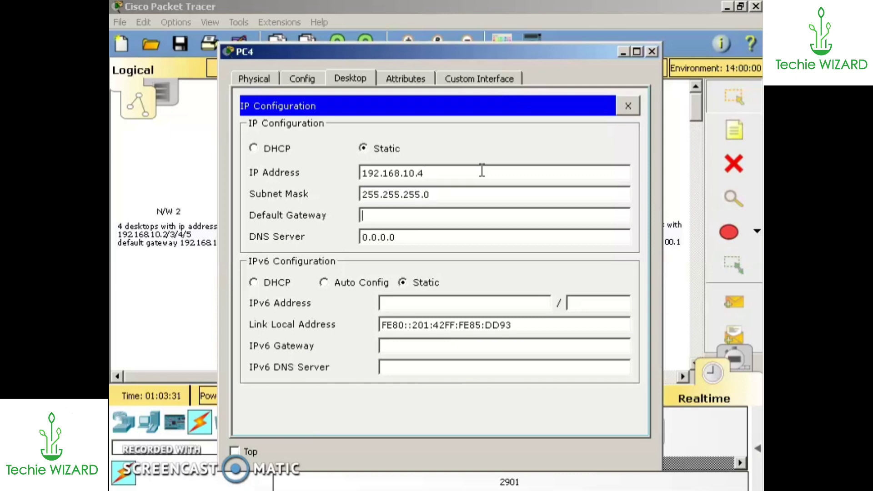
click(574, 143)
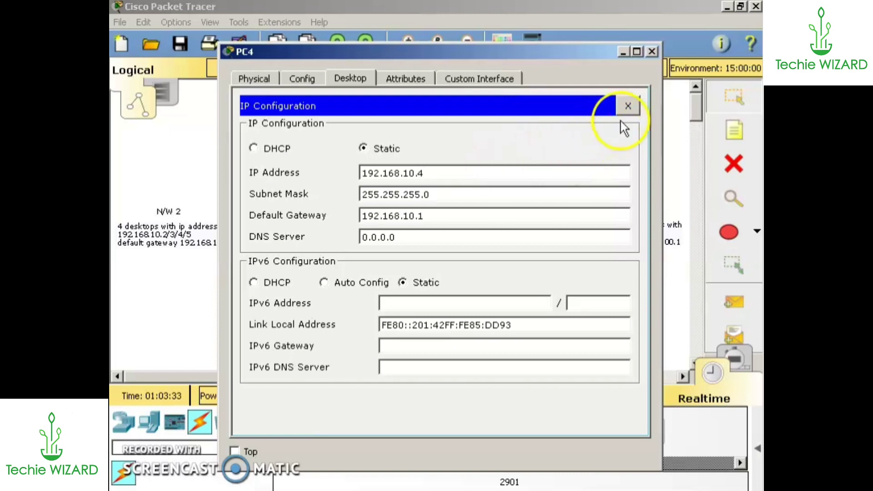
click(630, 107)
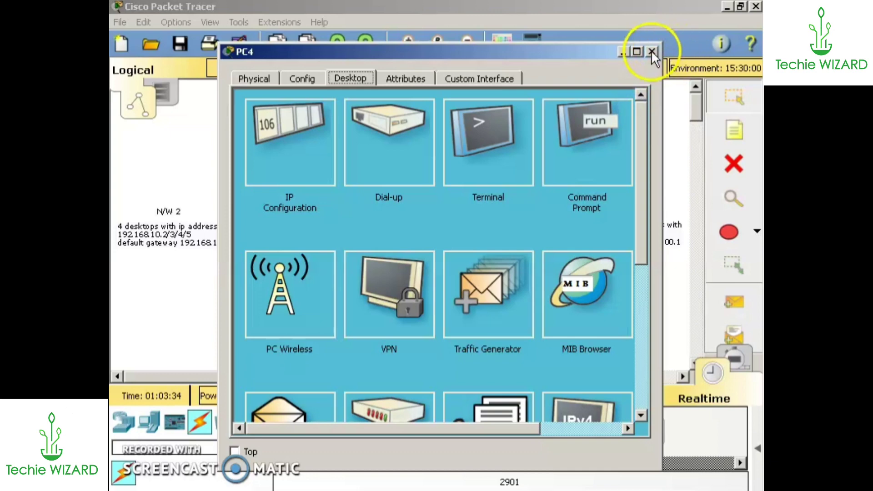
click(651, 52)
Step: Give PC5 the static IP address 192.168.10.5, subnet mask 255.255.255.0 and default gateway 192.168.10.1
click(255, 326)
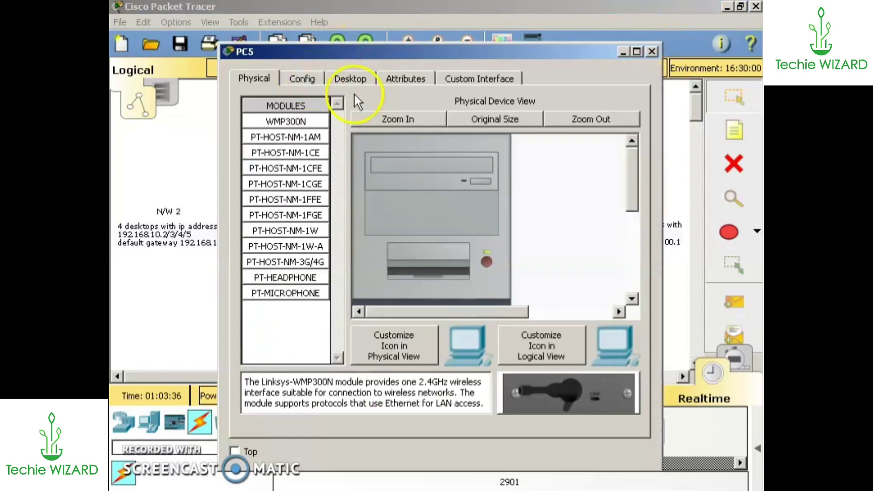
click(351, 82)
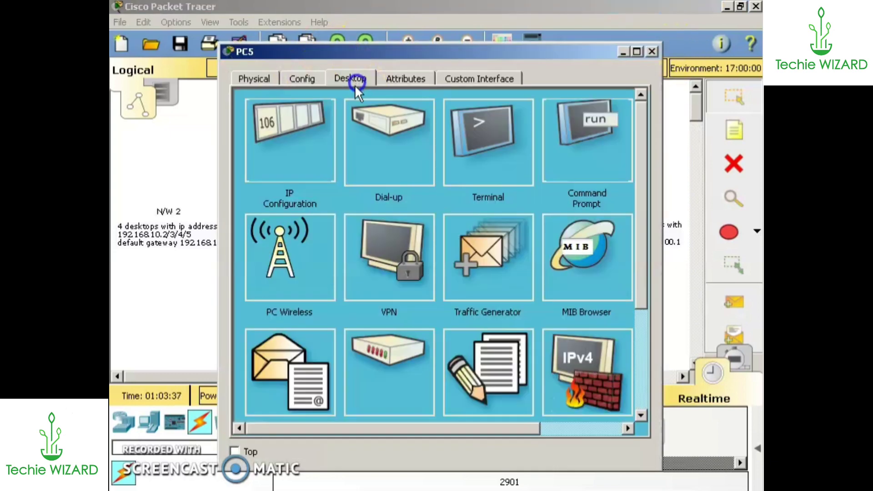
click(280, 136)
click(434, 176)
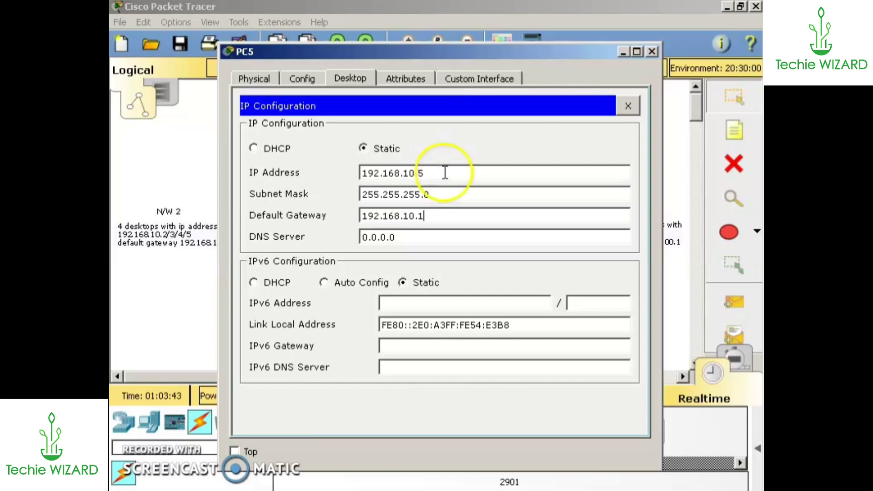
click(629, 106)
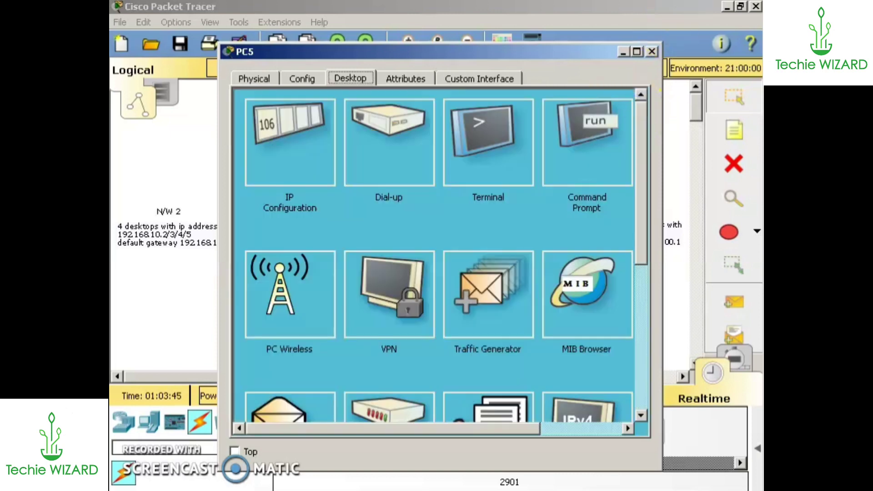
click(652, 52)
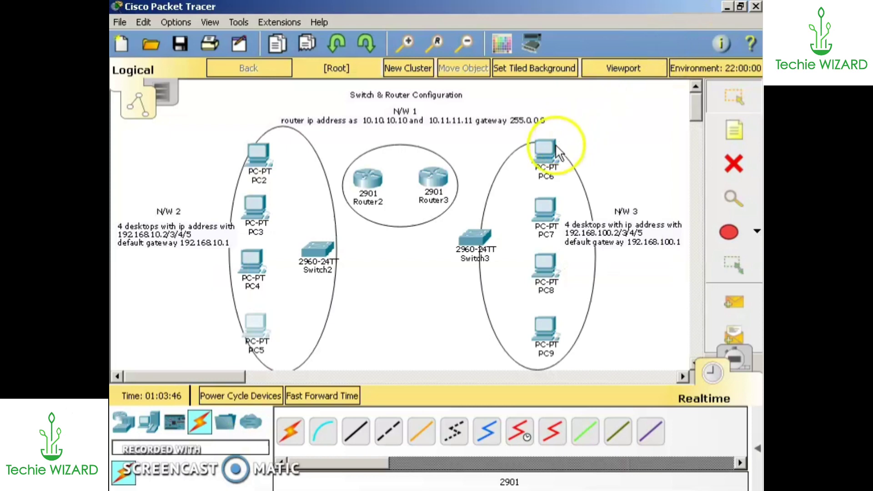
Step: Give PC6 the static IP address 192.168.100.2, subnet mask 255.255.255.0 and default gateway 192.168.100.1
click(544, 157)
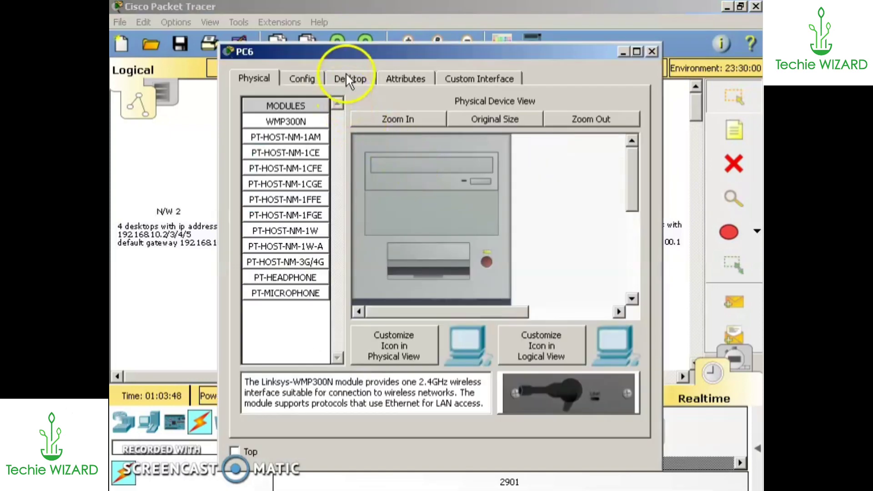
click(346, 79)
click(293, 119)
click(409, 169)
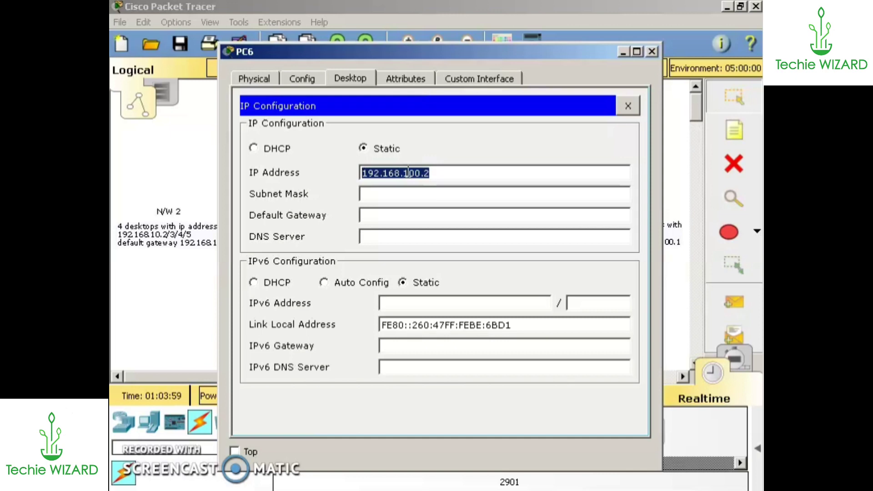
key(Tab)
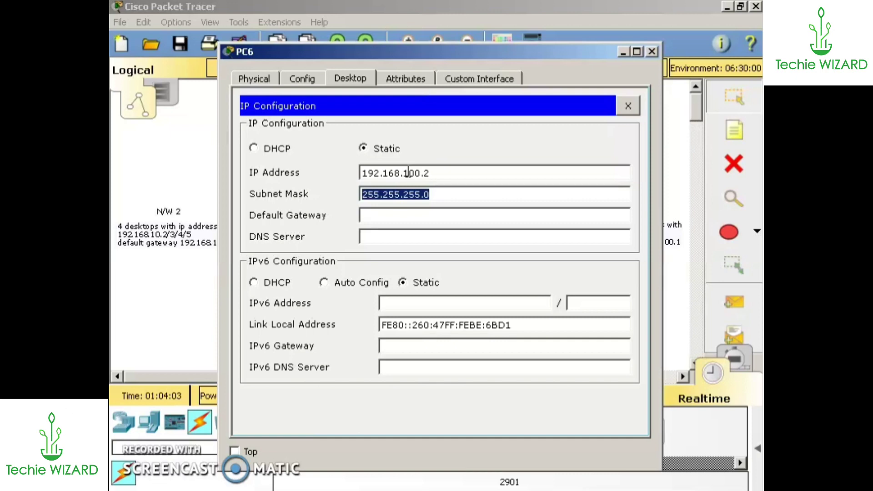
key(Tab)
click(581, 266)
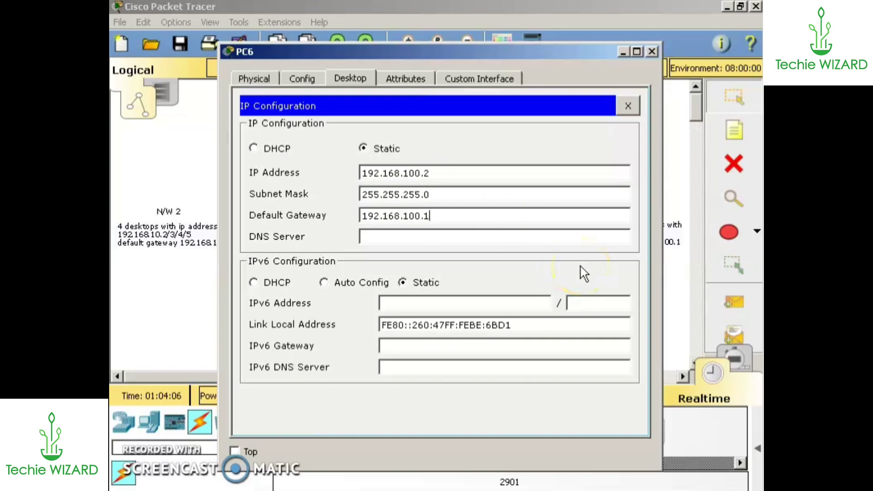
Step: Copy the complete default gateway address of PC6 for reuse and close its configuration window
key(shift+Left)
key(shift+Left)
key(shift+Left)
key(shift+Left)
key(shift+Left)
key(shift+Left)
key(shift+Left)
key(shift+Left)
key(shift+Left)
key(shift+Left)
key(shift+Left)
key(shift+Left)
key(Left)
text(/)
key(BackSpace)
key(shift+Right)
key(shift+Right)
key(shift+Right)
key(shift+Right)
key(shift+Right)
key(shift+Right)
key(shift+Right)
key(shift+Right)
key(shift+Right)
key(shift+Right)
key(shift+Right)
key(shift+Right)
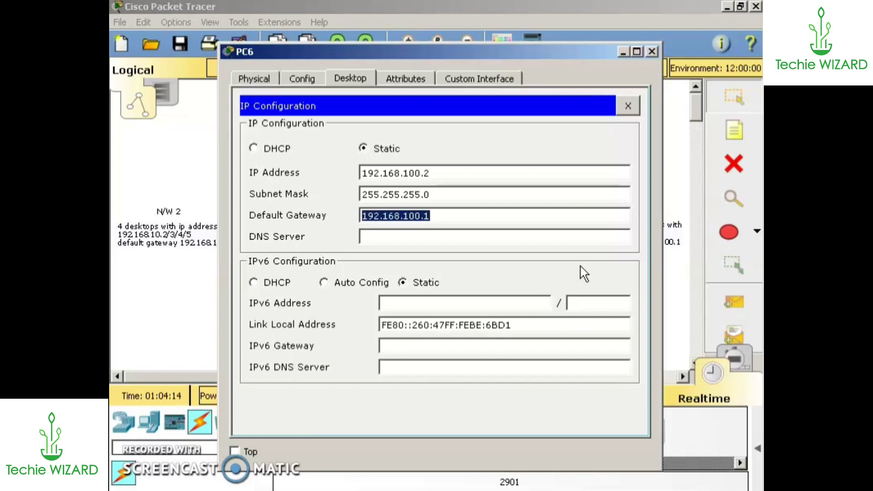
click(628, 105)
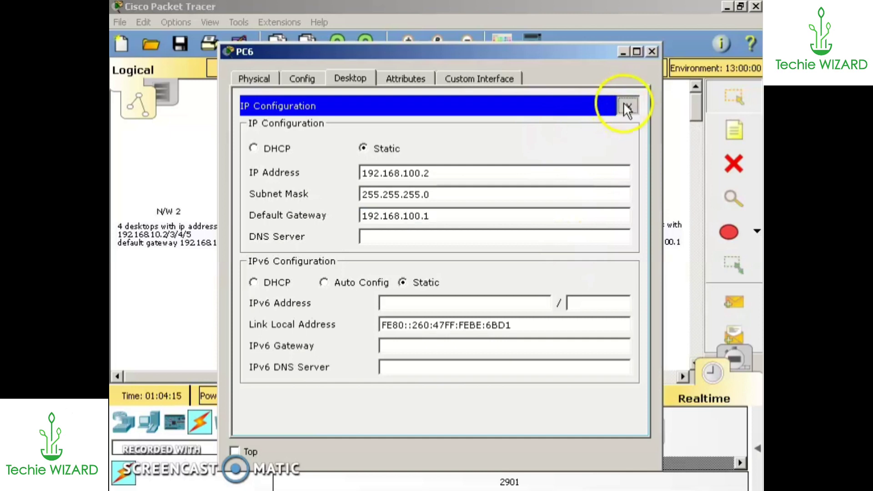
click(652, 51)
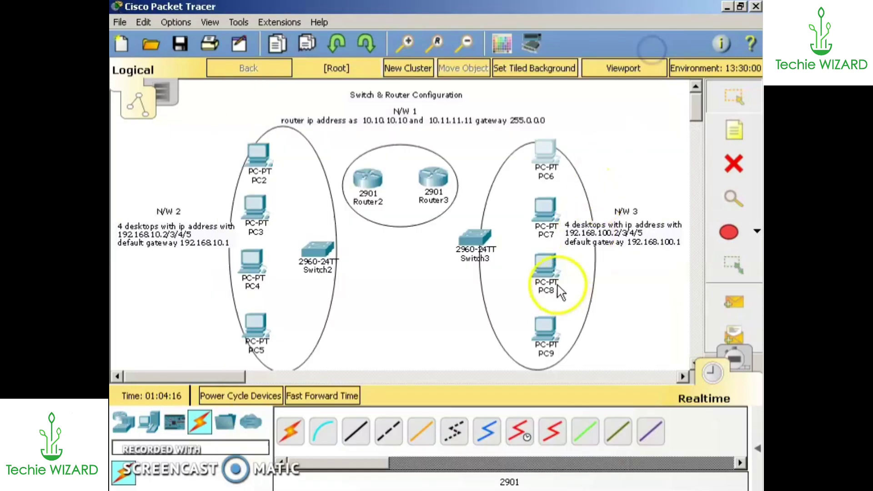
Step: Give PC7 the static IP address 192.168.100.3, subnet mask 255.255.255.0 and default gateway 192.168.100.1
click(544, 213)
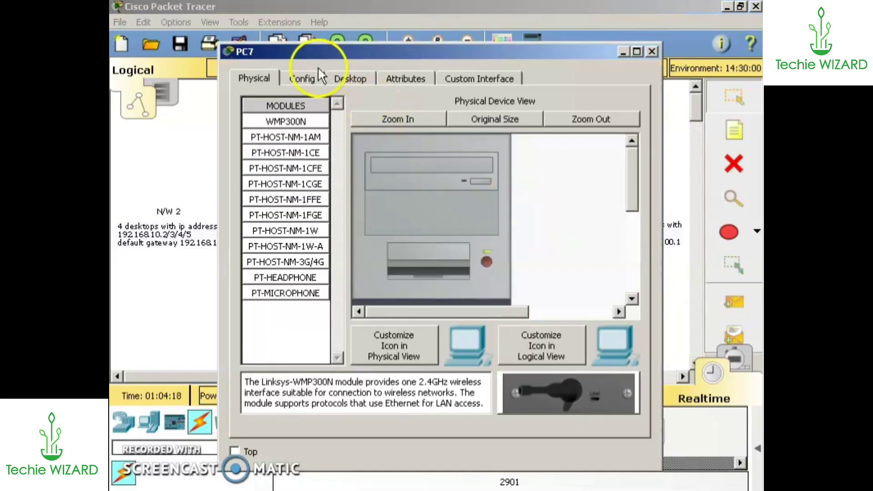
click(330, 79)
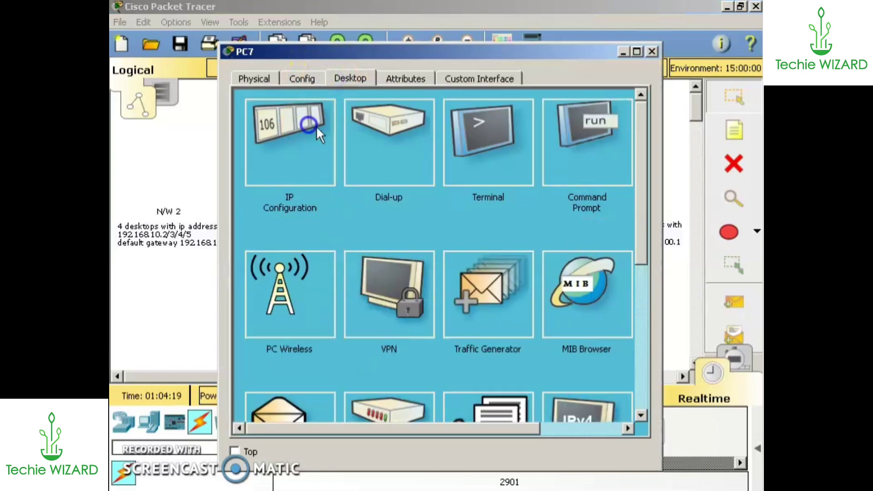
click(309, 128)
click(370, 172)
text(192.168.100.1)
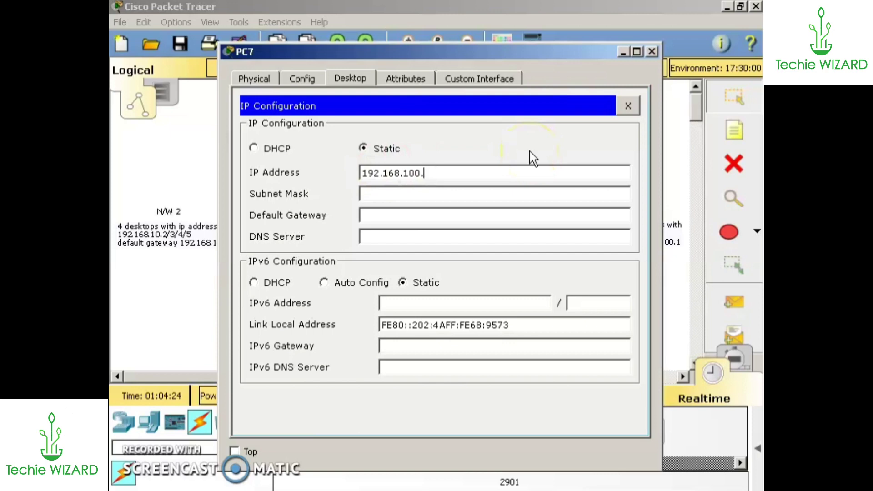
key(Tab)
key(Tab)
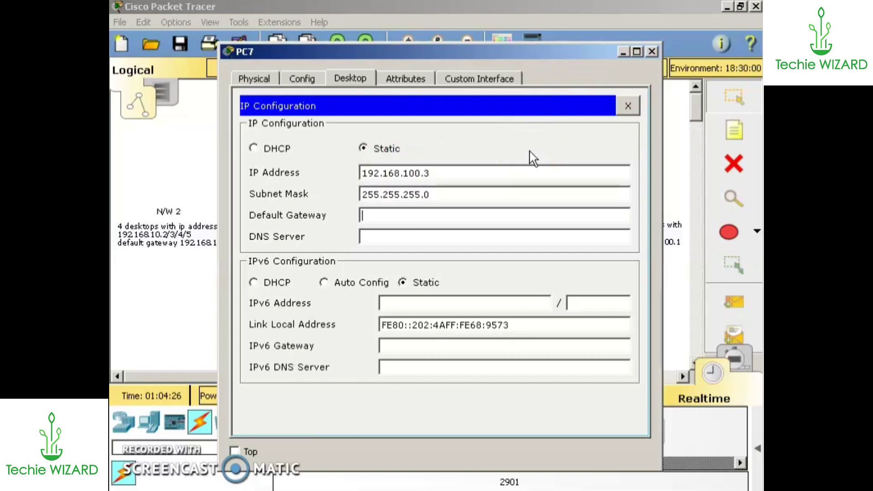
text(192.168.100.1)
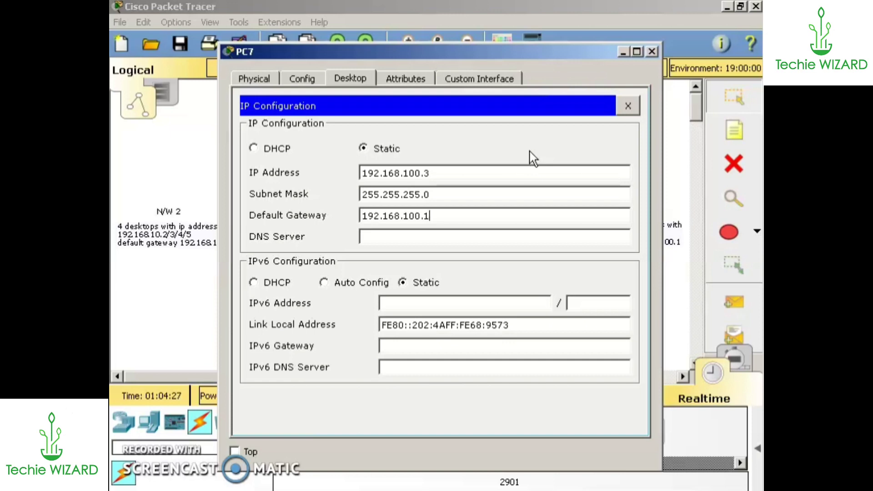
click(629, 109)
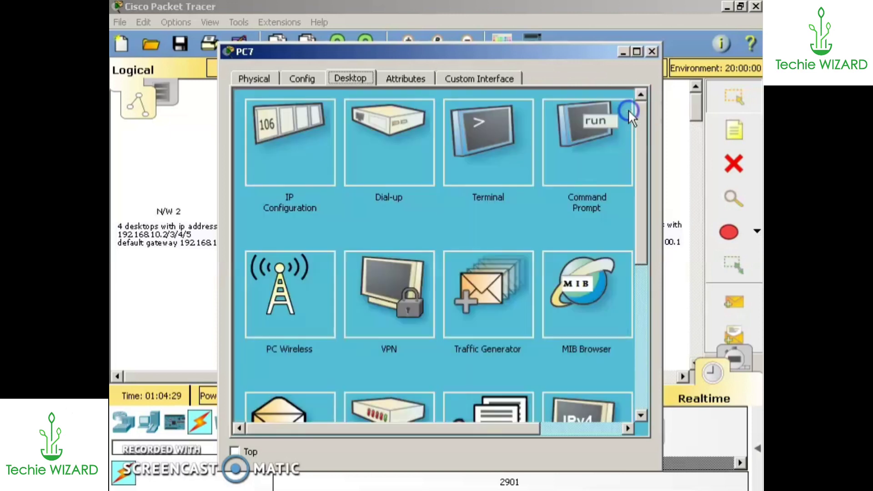
click(652, 52)
Step: Give PC8 the static IP address 192.168.100.4, subnet mask 255.255.255.0 and default gateway 192.168.100.1
click(545, 266)
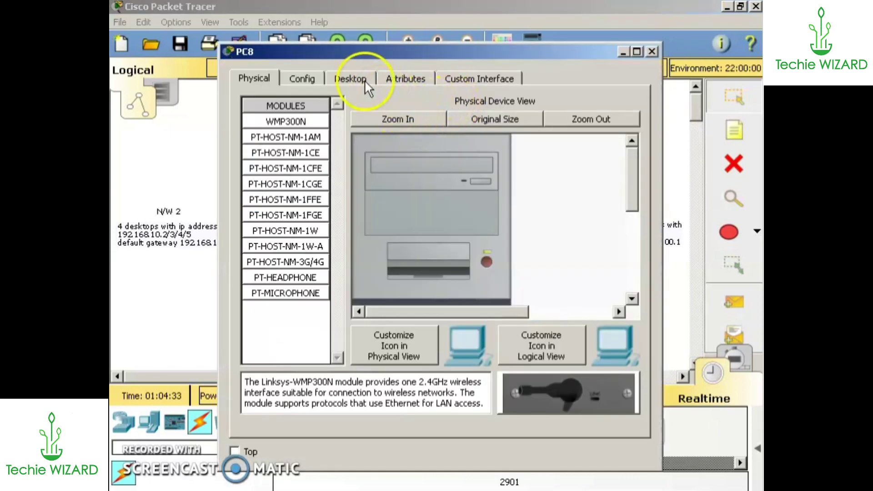
click(365, 82)
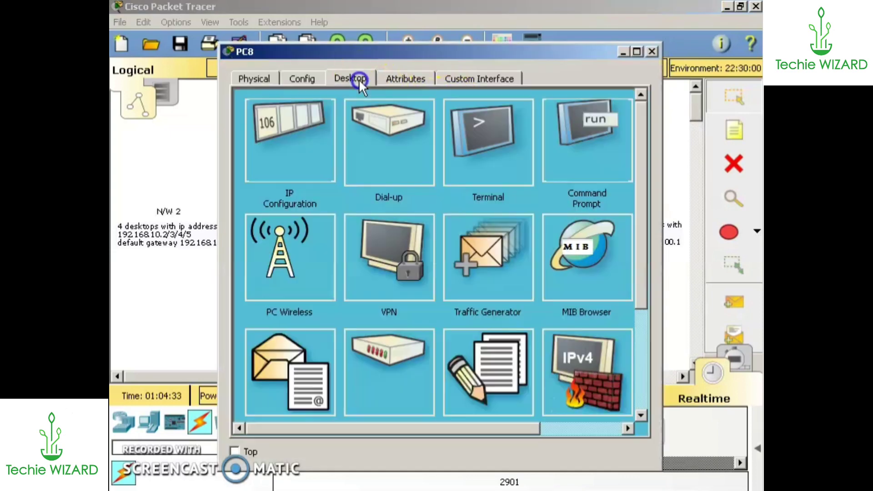
click(289, 154)
click(405, 173)
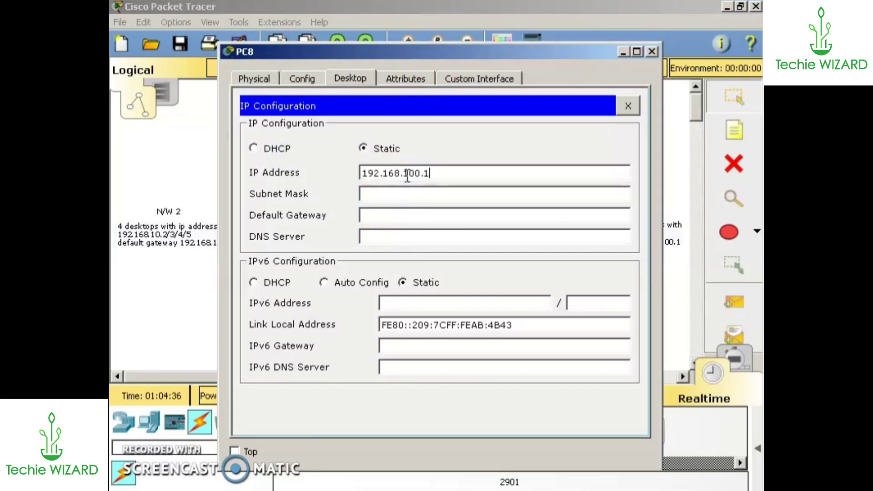
click(461, 316)
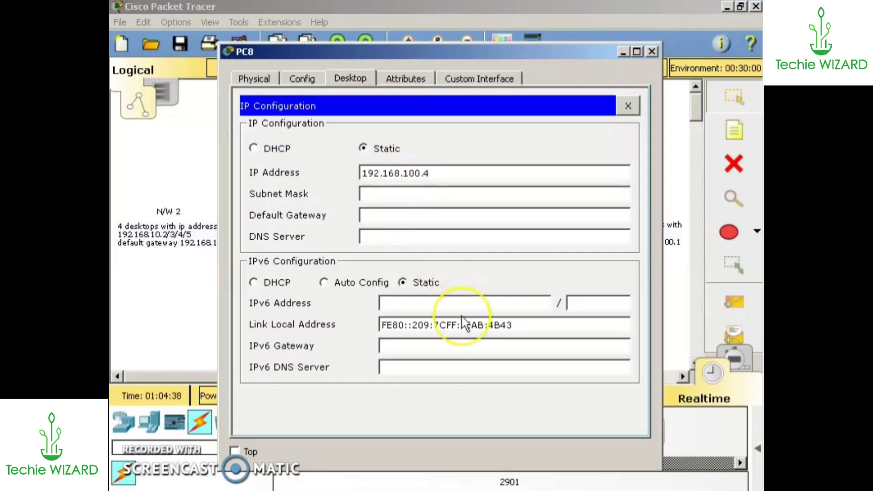
key(Tab)
key(Tab)
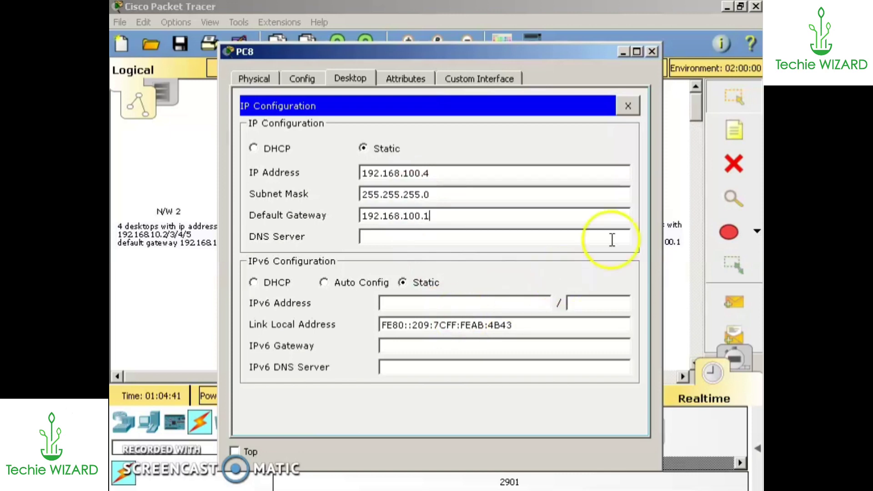
click(628, 109)
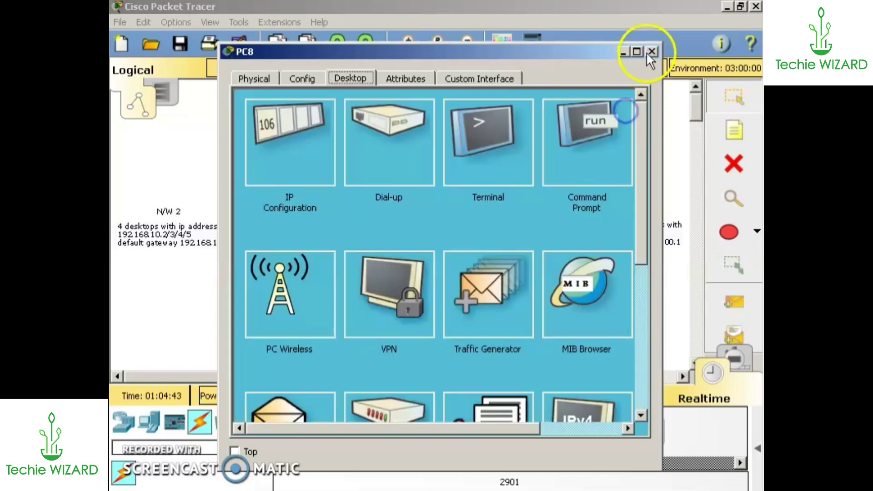
click(648, 51)
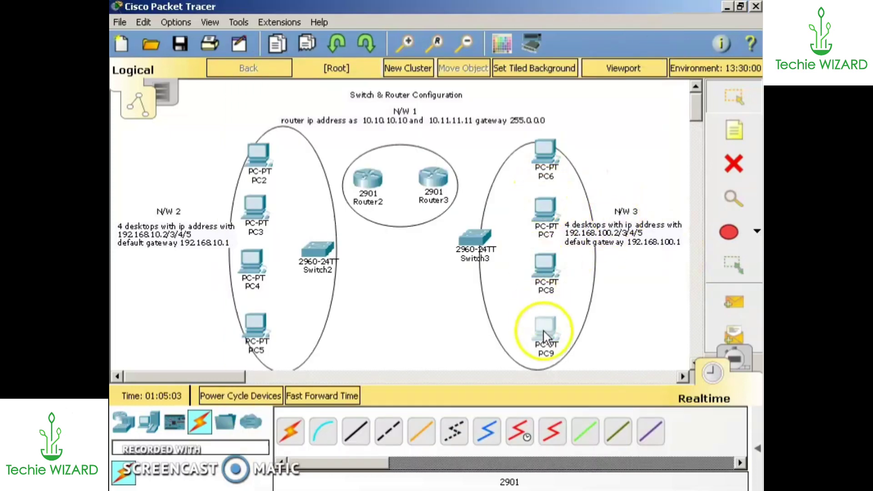
Step: Set PC9's static IP address to 192.168.100.5 and close its configuration window
click(547, 331)
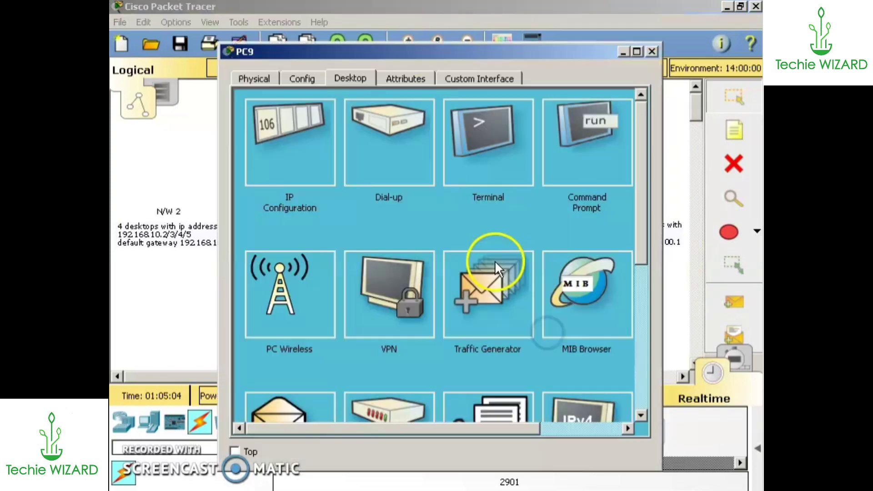
click(315, 151)
click(425, 173)
text(5)
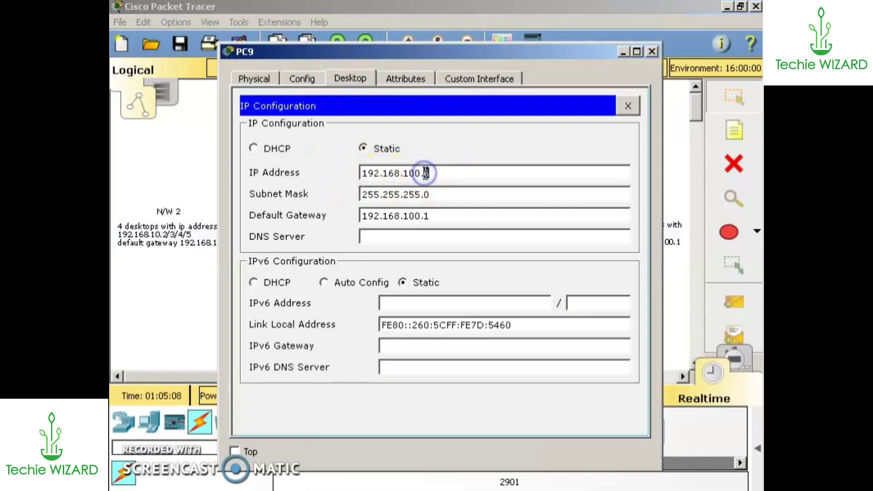
click(628, 106)
click(652, 52)
Step: Move Switch3 slightly to the right into the N/W 3 ellipse without deleting the selected item
drag(475, 237, 493, 243)
click(733, 162)
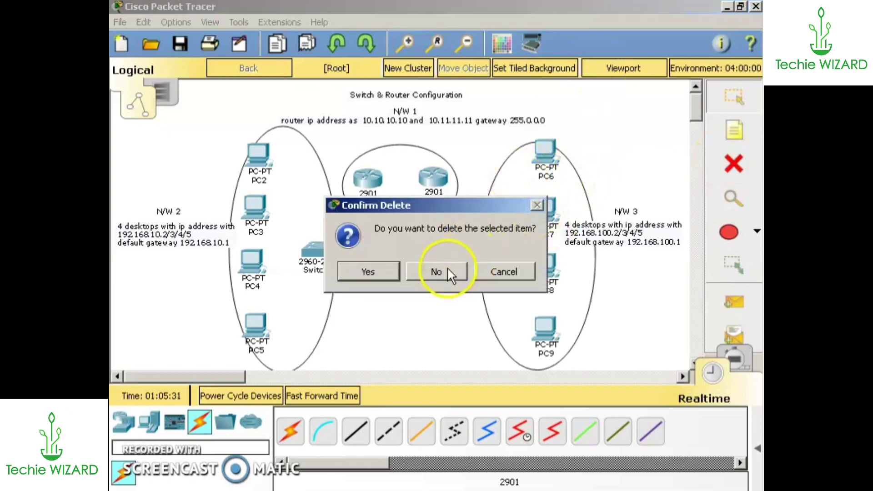
click(446, 269)
Step: Connect PC2's FastEthernet0 port to Switch2's FastEthernet0/1 port with a copper straight-through cable
click(357, 434)
click(260, 157)
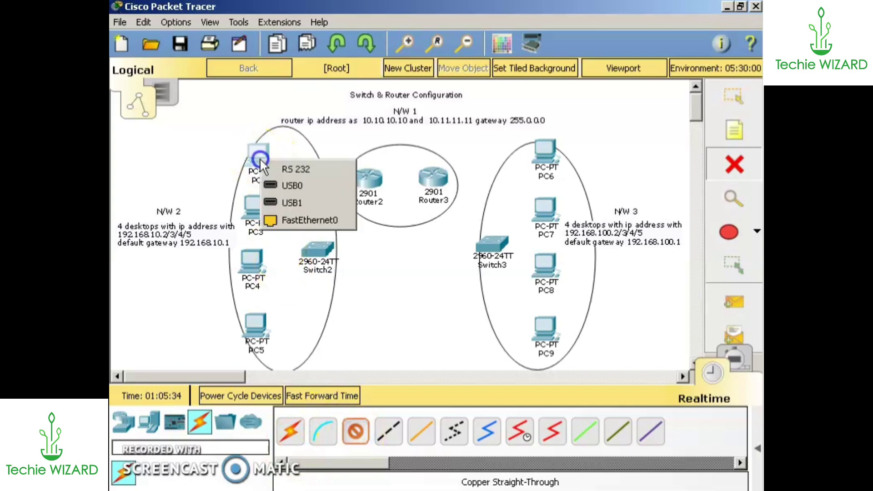
click(307, 220)
click(316, 253)
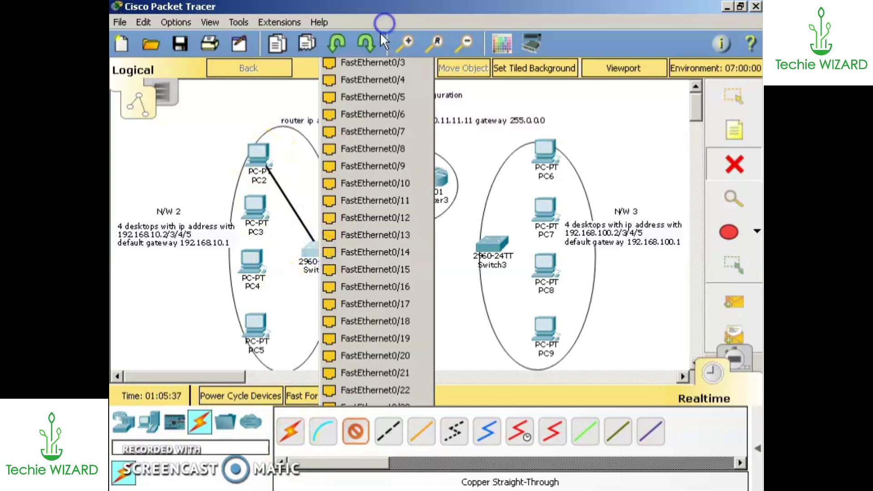
click(373, 64)
Step: Connect PC3's FastEthernet0 port to Switch2's FastEthernet0/2 port with a copper straight-through cable
click(355, 431)
click(258, 210)
click(307, 257)
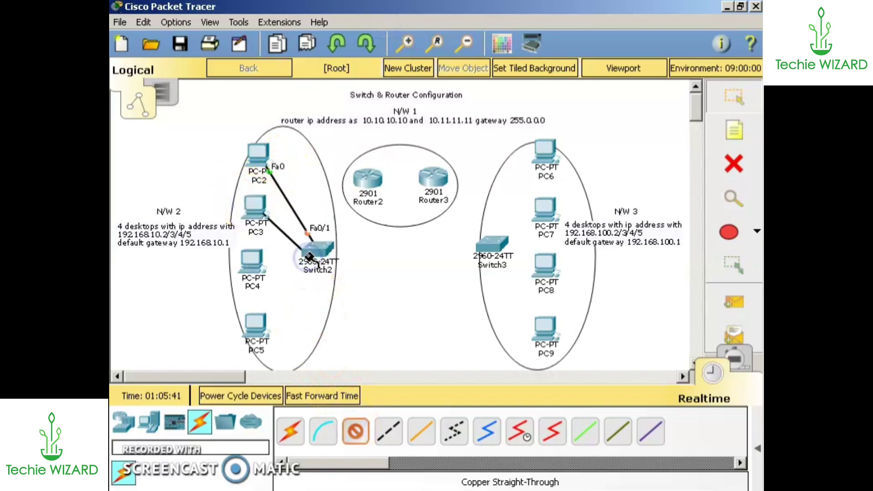
click(306, 256)
click(348, 29)
Step: Connect PC4's FastEthernet0 port to Switch2's FastEthernet0/3 port with a copper straight-through cable
click(358, 444)
click(252, 257)
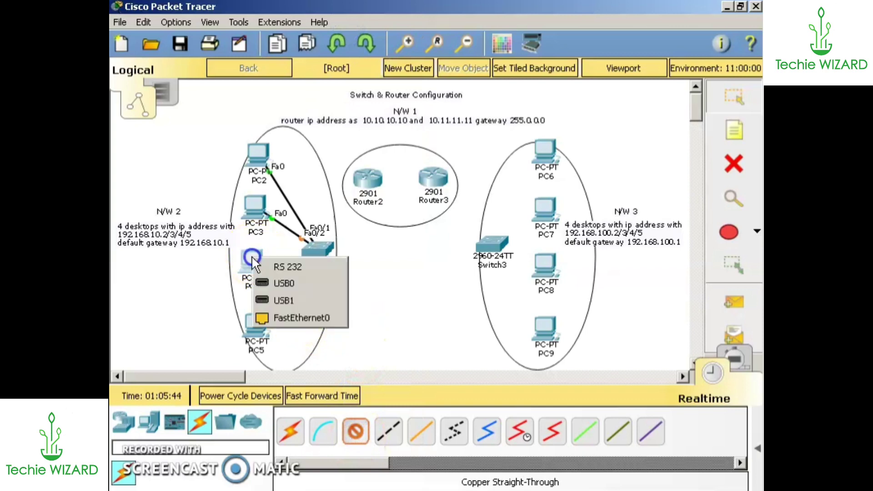
click(297, 318)
click(313, 244)
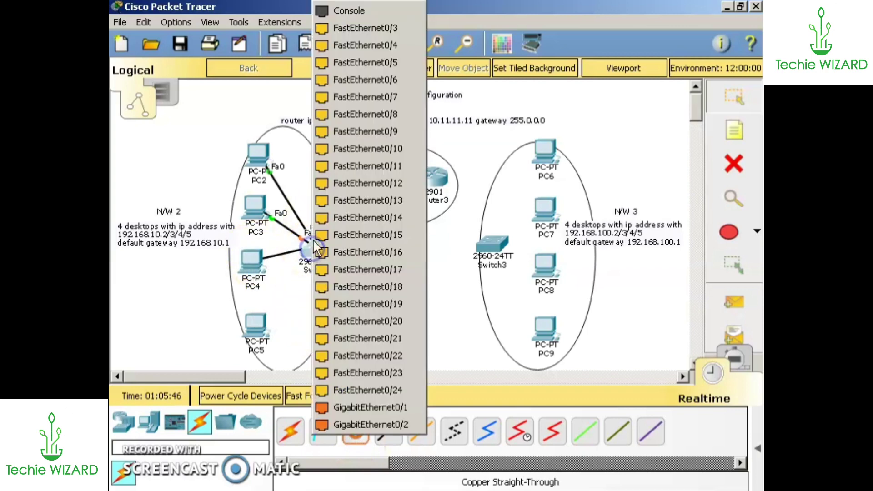
click(336, 28)
Step: Connect PC5's FastEthernet0 port to Switch2's FastEthernet0/4 port with a copper straight-through cable
click(348, 427)
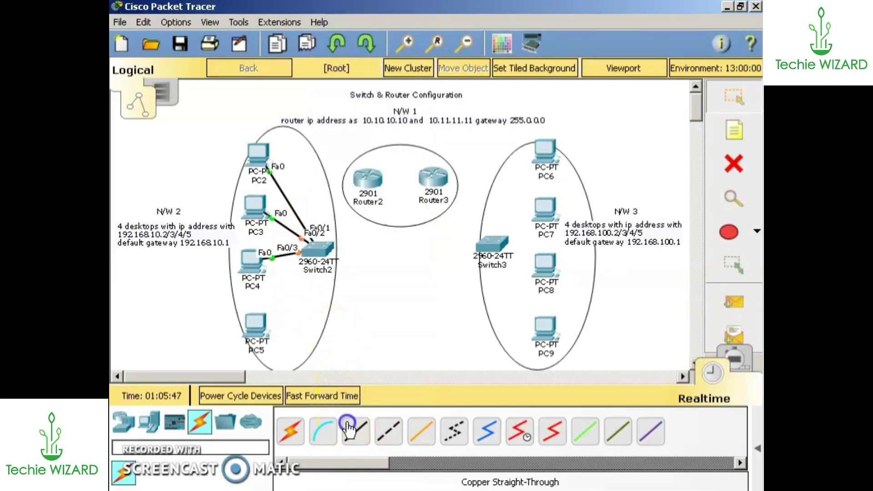
click(256, 326)
click(286, 381)
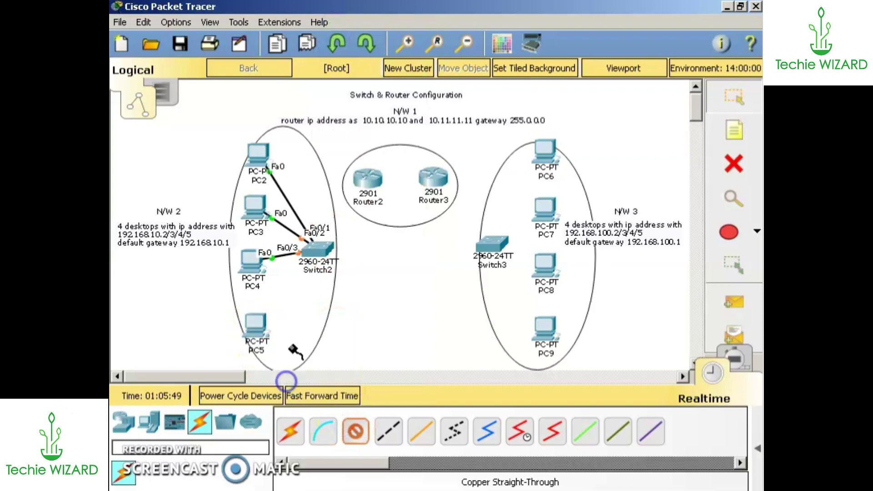
click(315, 246)
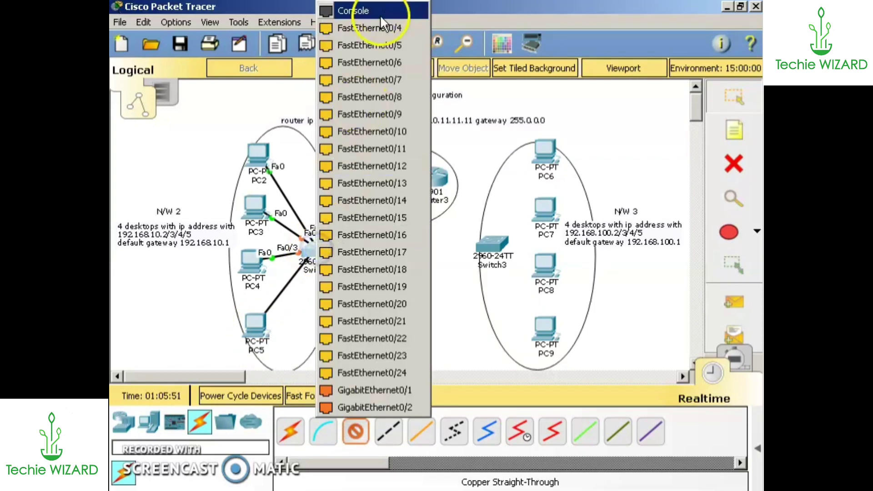
click(378, 28)
Step: Connect PC6's FastEthernet0 port to Switch3's FastEthernet0/1 port with a copper straight-through cable
click(356, 432)
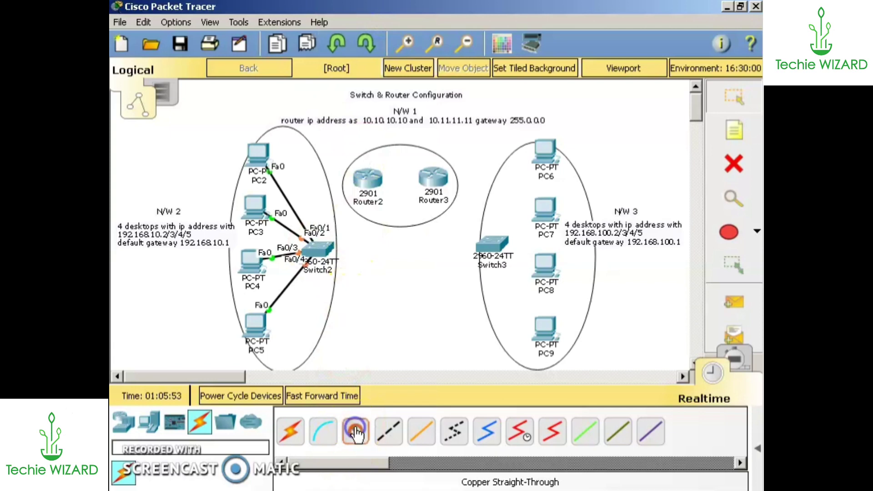
click(546, 151)
click(551, 205)
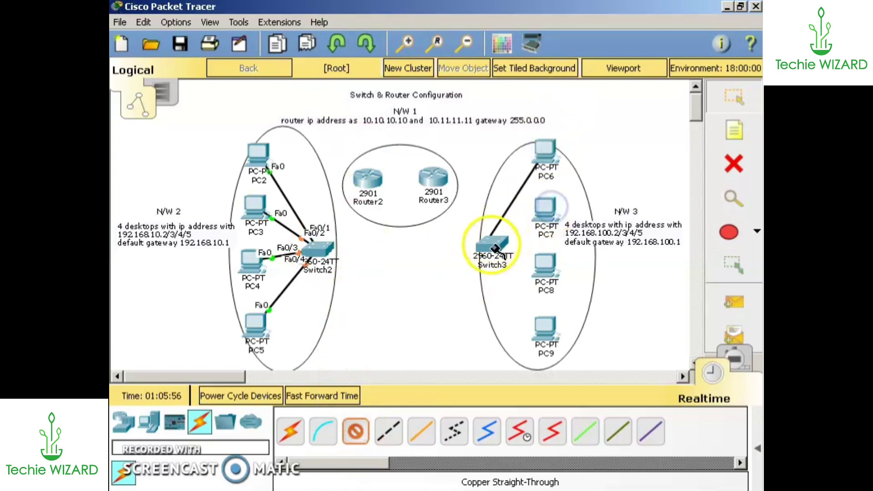
click(495, 248)
click(547, 26)
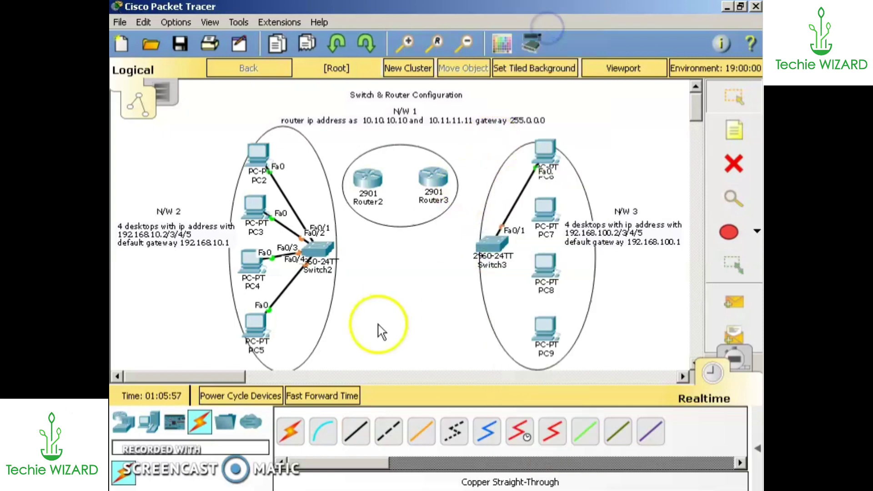
Step: Connect PC7, PC8 and PC9 to Switch3's FastEthernet0/2, FastEthernet0/3 and FastEthernet0/4 ports with copper straight-through cables
click(356, 431)
click(547, 214)
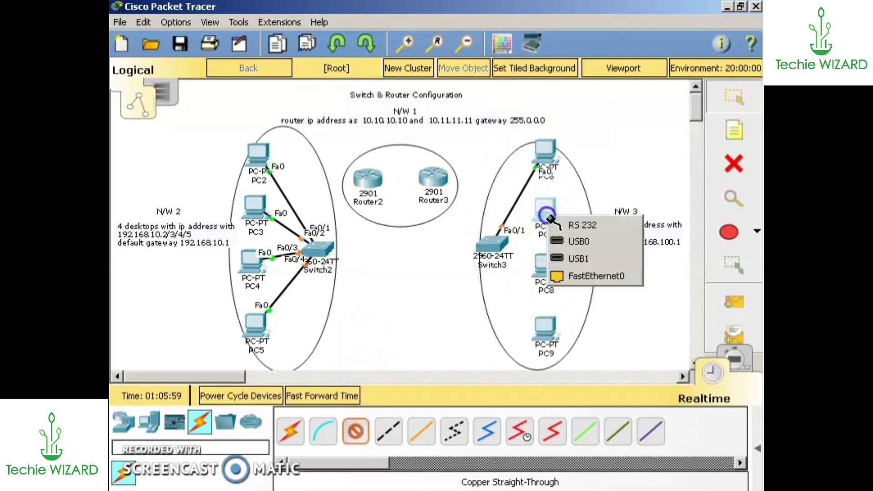
click(559, 275)
click(494, 248)
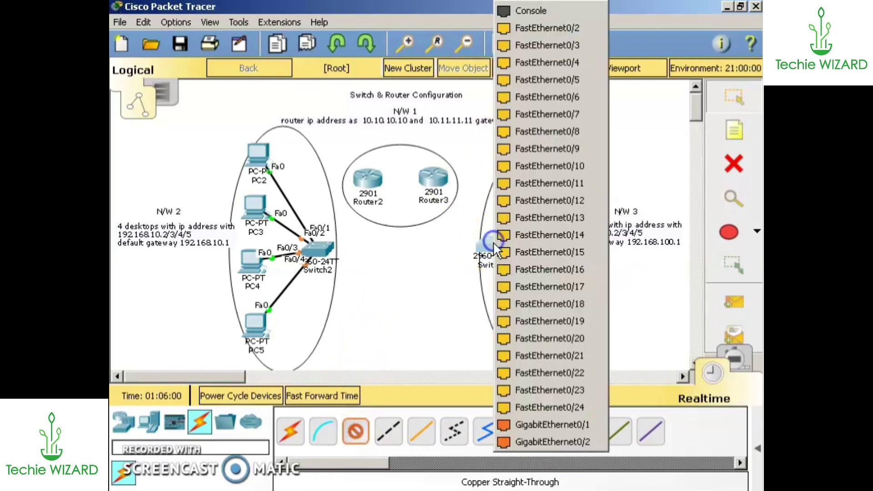
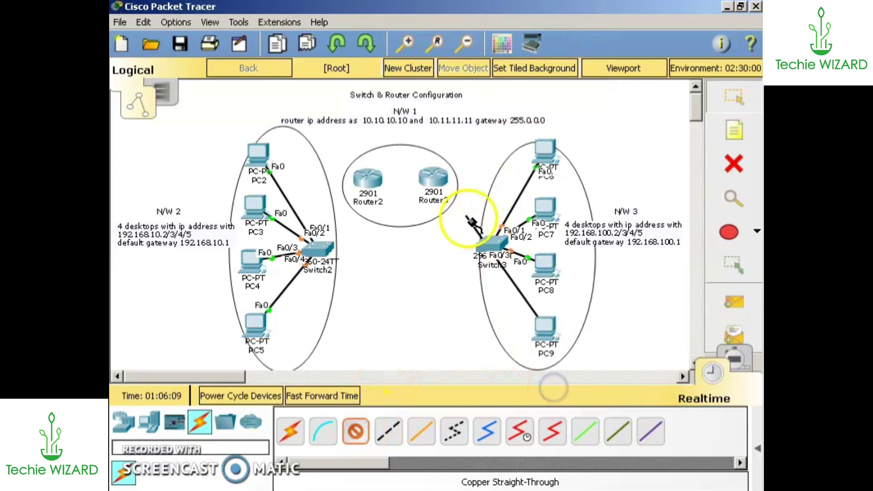
click(492, 244)
click(547, 21)
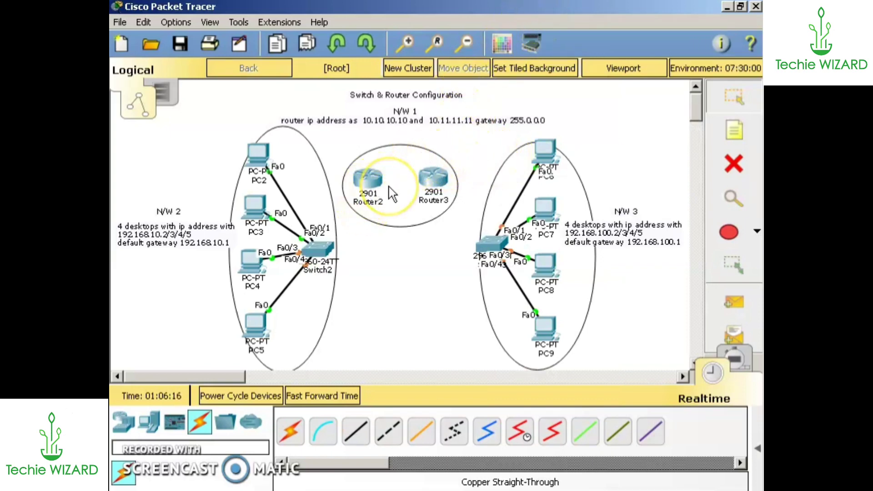
Step: Open Router2's physical device view and power the router off
click(376, 179)
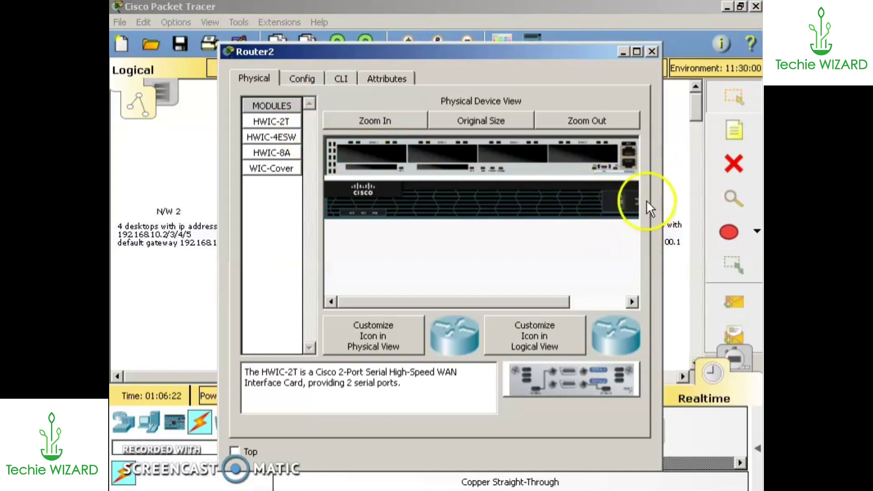
click(622, 201)
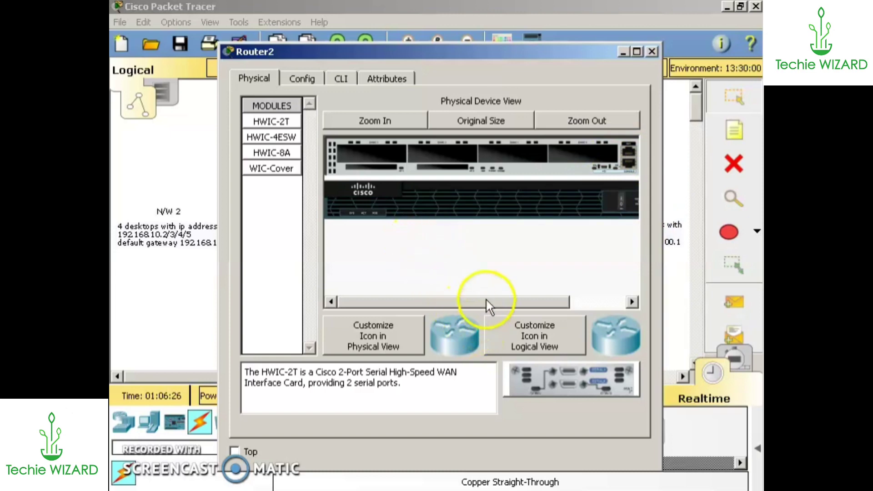
click(400, 119)
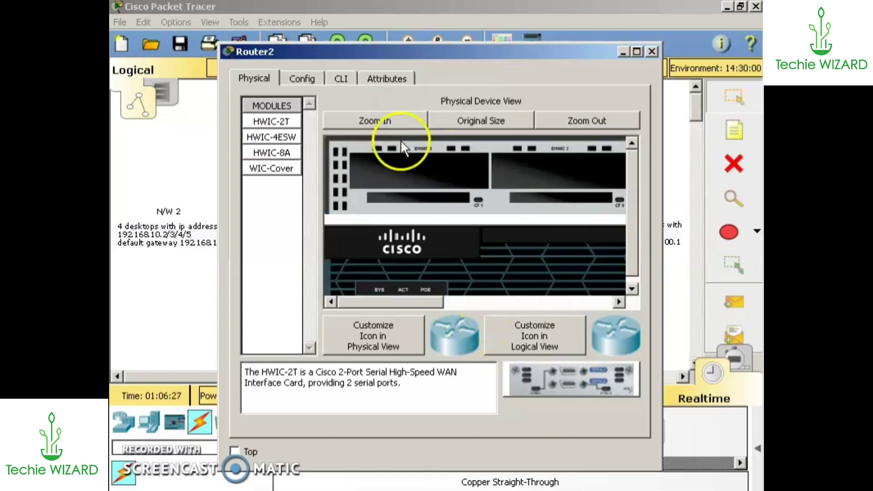
drag(398, 293, 543, 278)
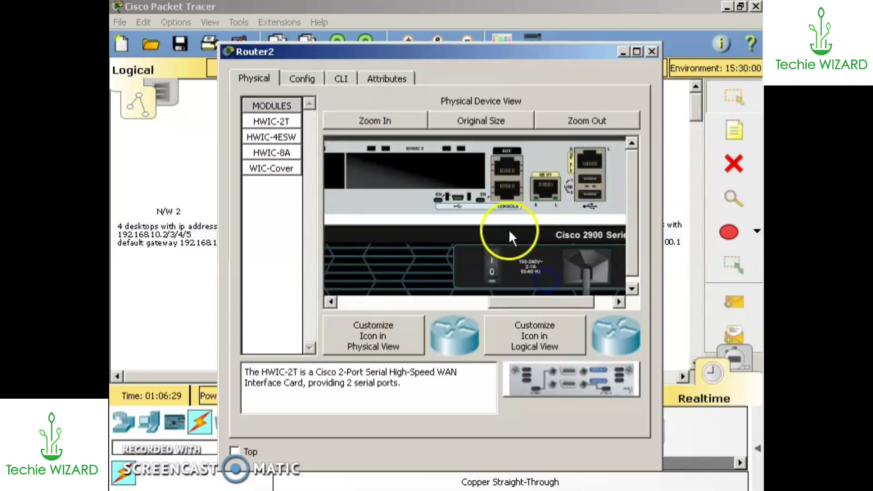
click(491, 268)
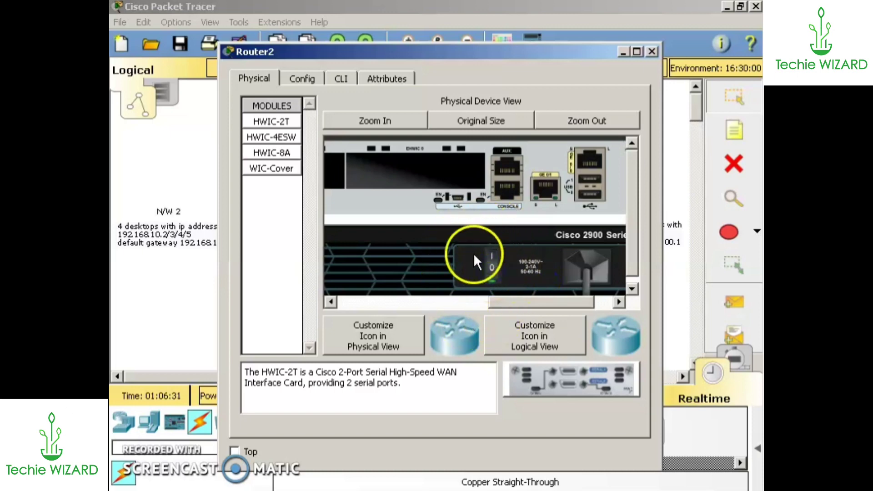
click(492, 261)
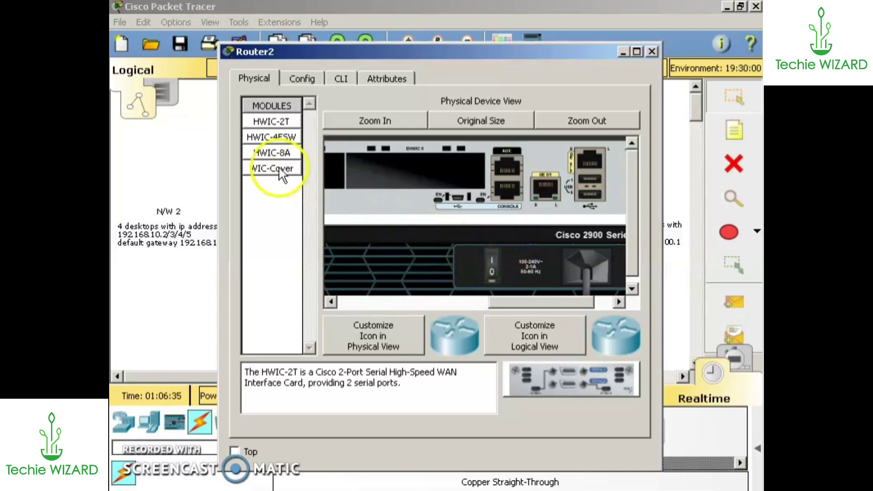
Step: Install an HWIC-2T module in Router2's EHWIC 0 slot, power the router back on and close its window
click(282, 125)
drag(282, 125, 420, 170)
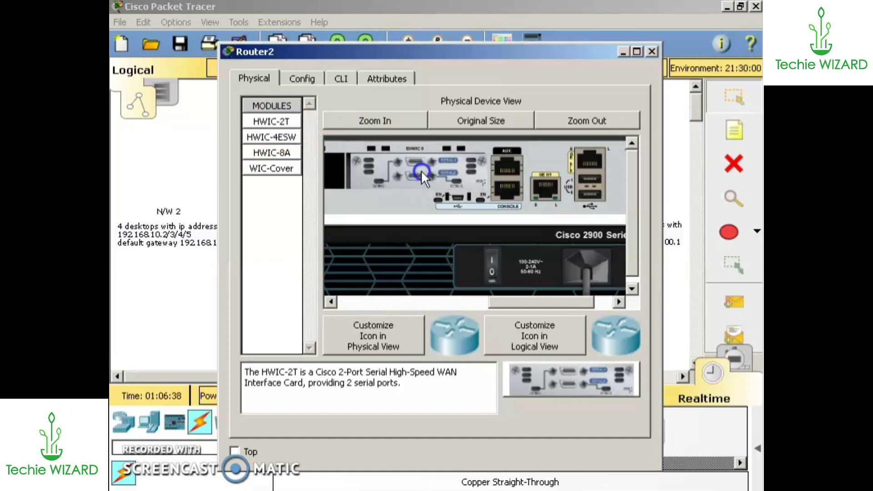
click(491, 265)
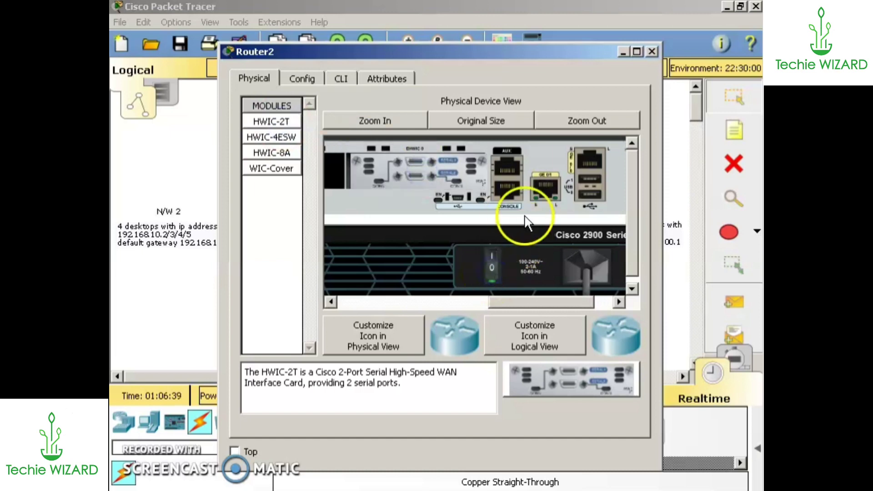
click(652, 52)
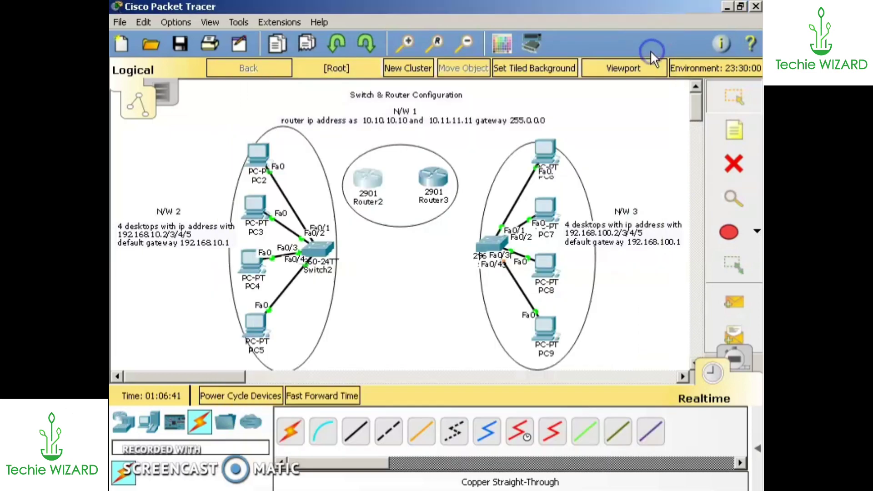
Step: Install an HWIC-2T module in Router3's EHWIC 0 slot with the power off, switch the router back on and close its window
click(433, 180)
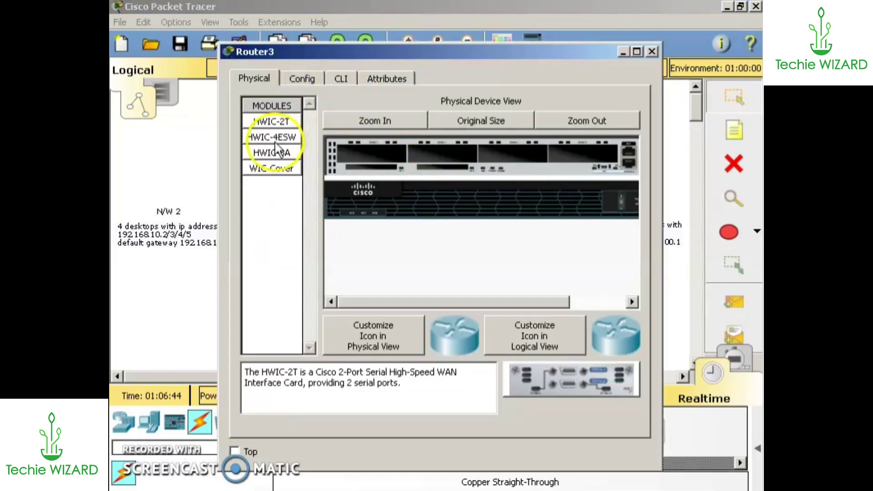
click(418, 122)
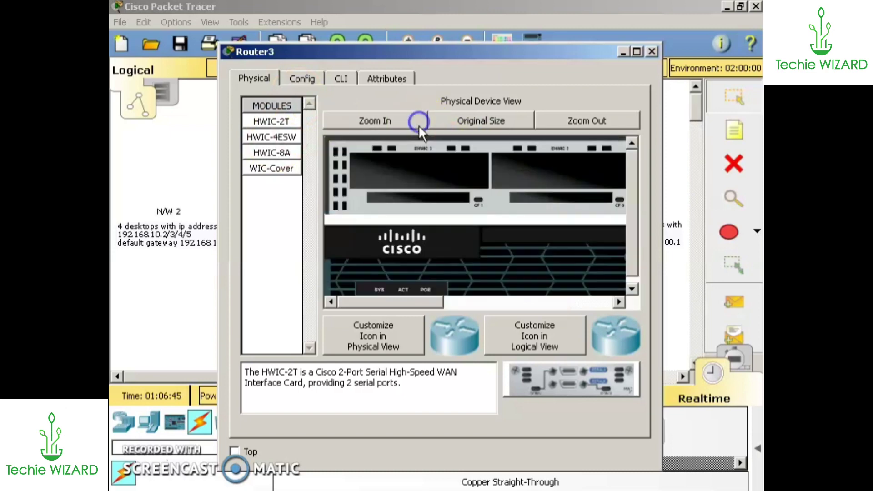
drag(400, 302, 536, 301)
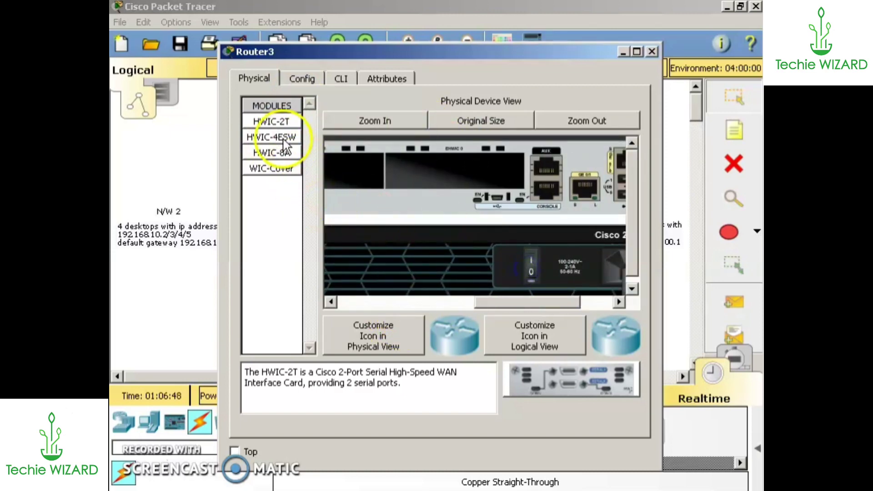
drag(280, 122, 473, 173)
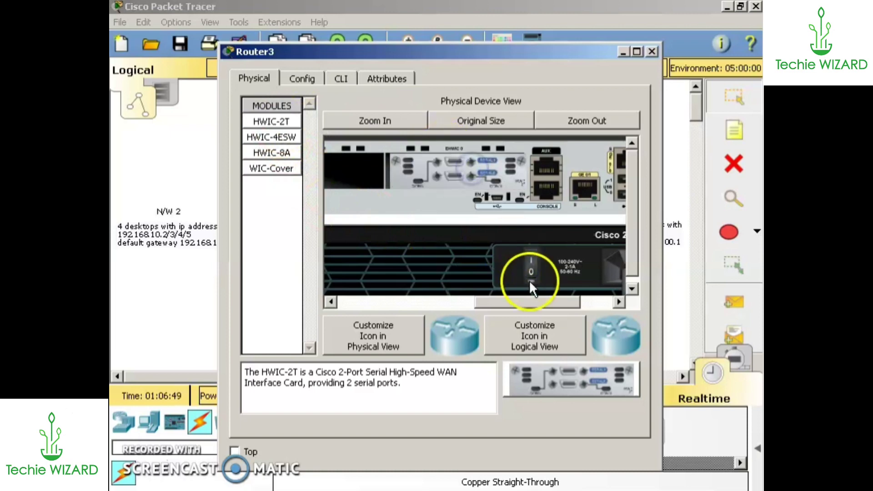
click(530, 265)
click(589, 120)
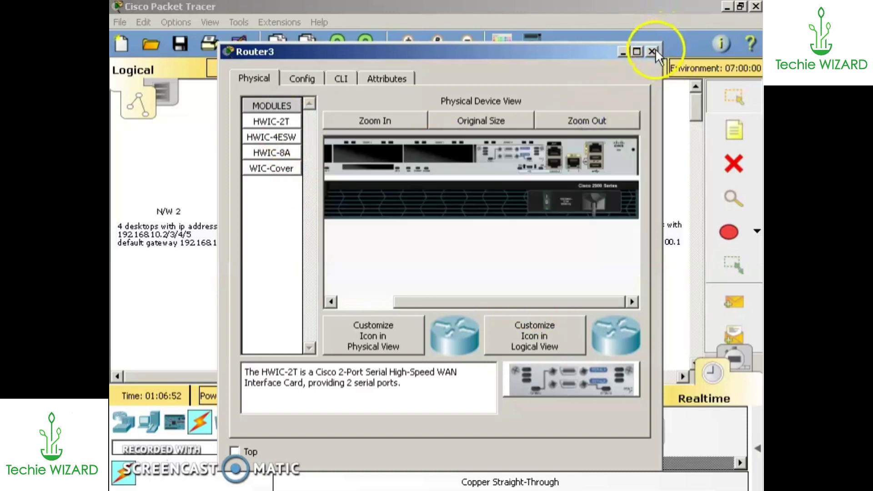
click(652, 51)
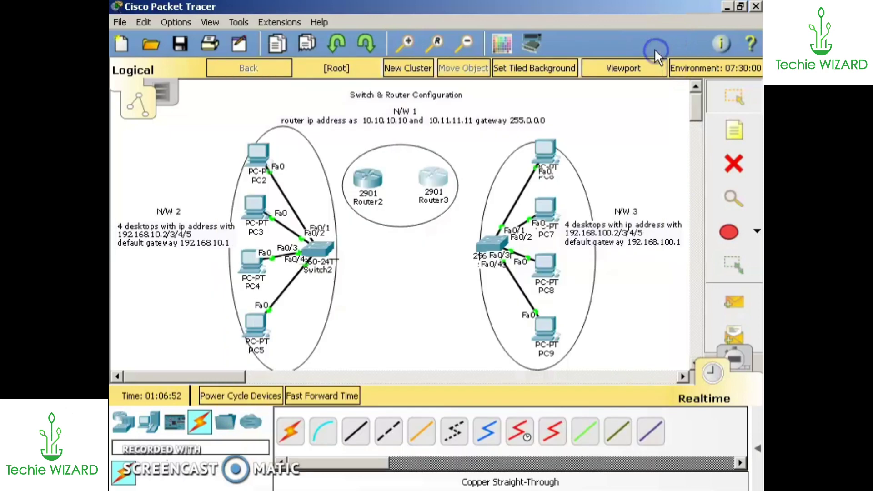
Step: Connect Switch2's GigabitEthernet0/1 port to Router2's GigabitEthernet0/0 port with a copper straight-through cable
click(358, 438)
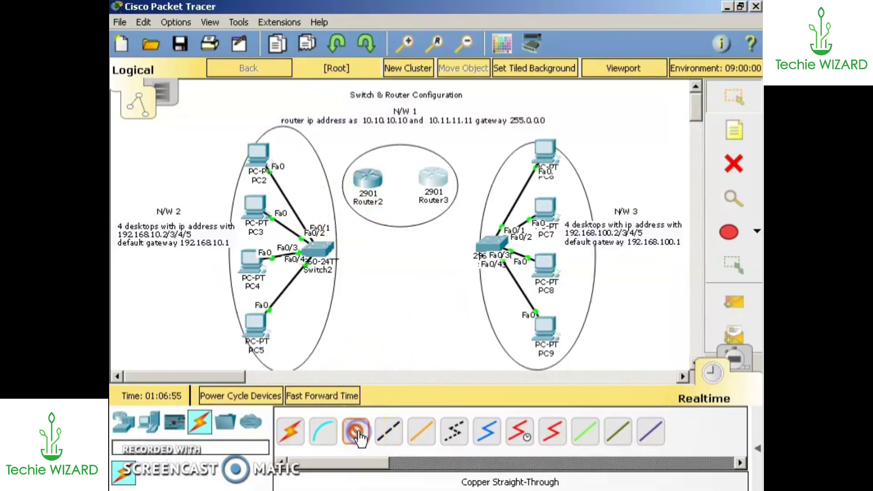
click(323, 250)
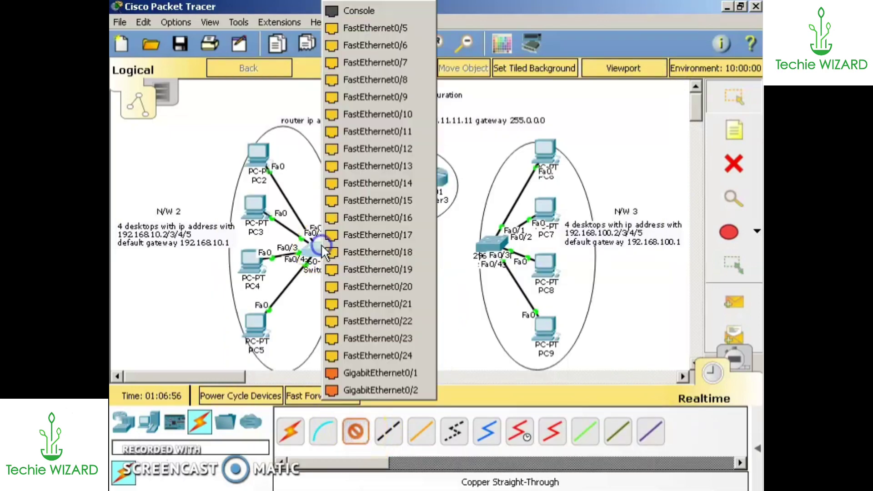
click(347, 374)
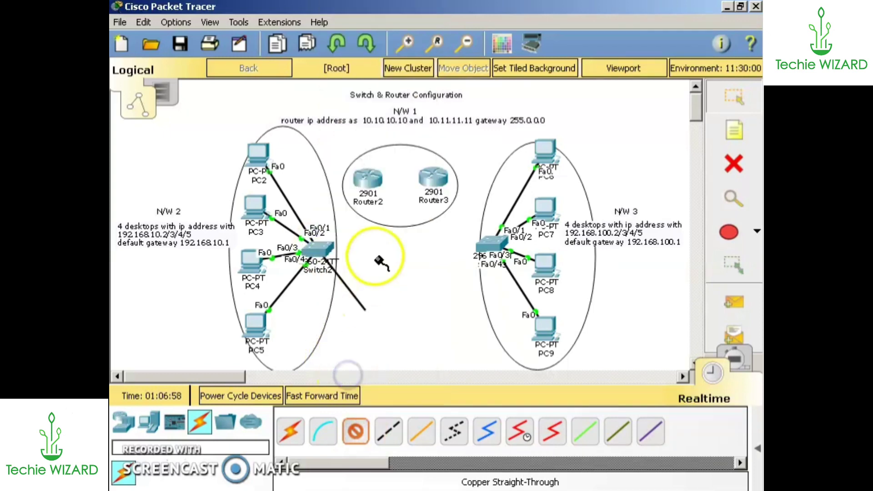
click(366, 180)
click(376, 224)
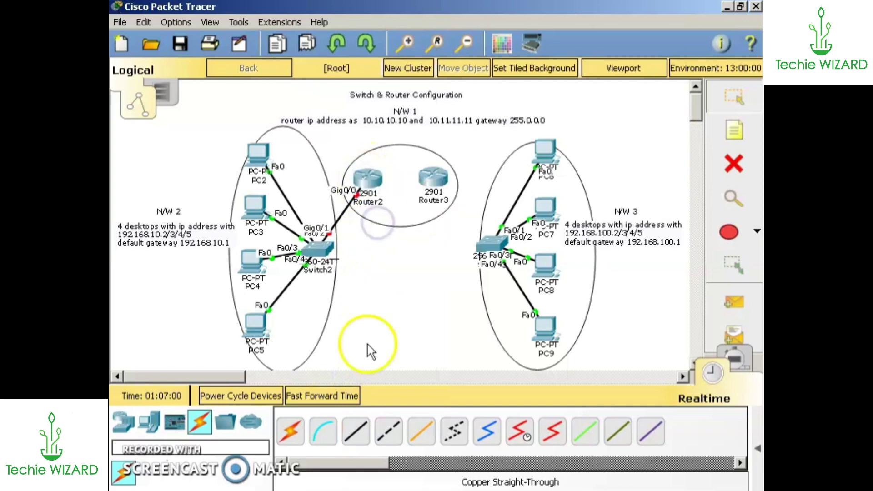
Step: Connect Switch3's GigabitEthernet0/1 port to Router3's GigabitEthernet0/0 port with a copper straight-through cable
click(355, 431)
click(473, 263)
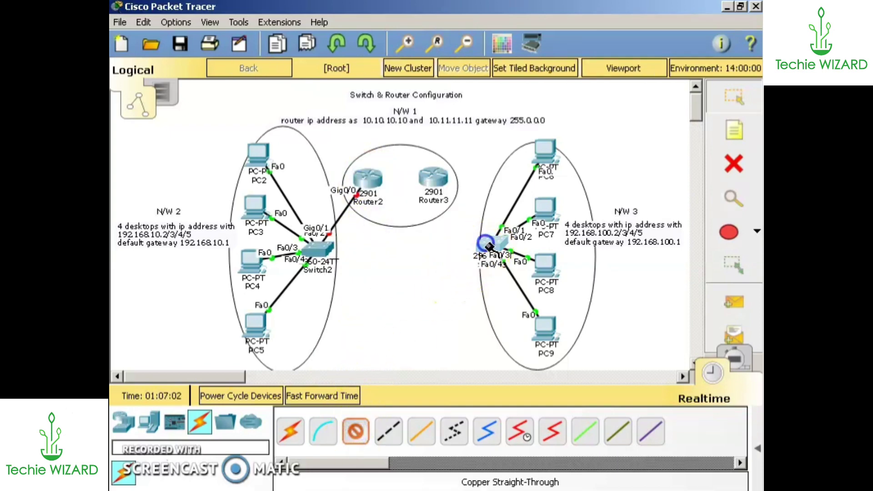
click(501, 373)
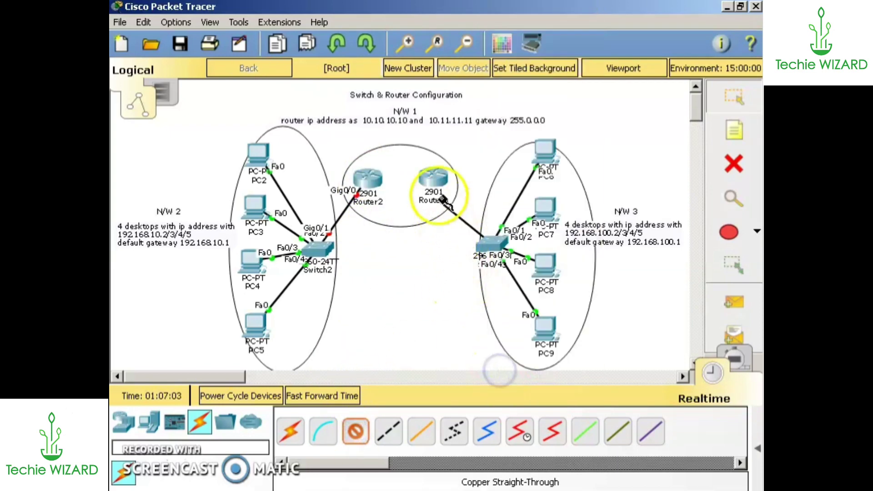
click(434, 178)
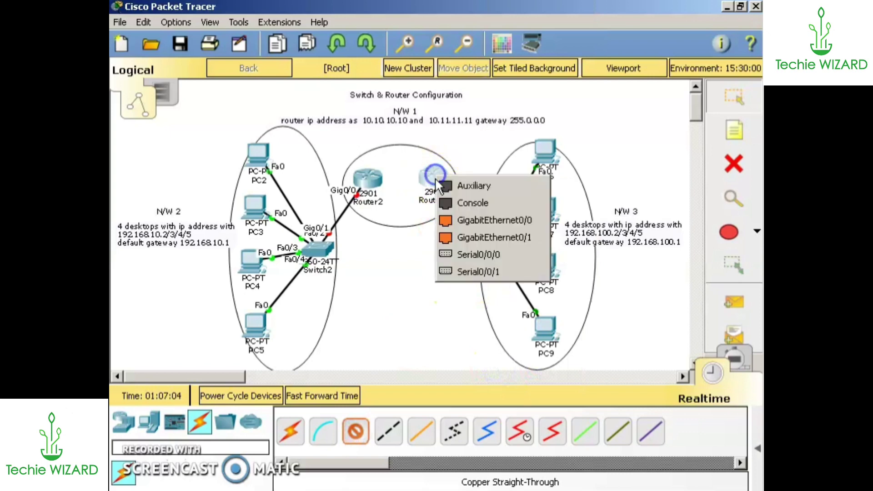
click(454, 221)
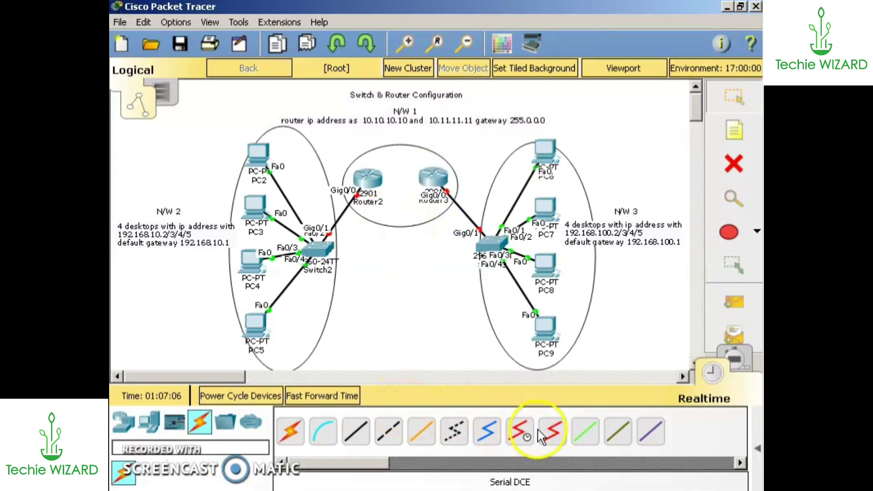
Step: Link Router2's Serial0/0/0 port to Router3's Serial0/0/0 port with a Serial DTE cable
click(552, 431)
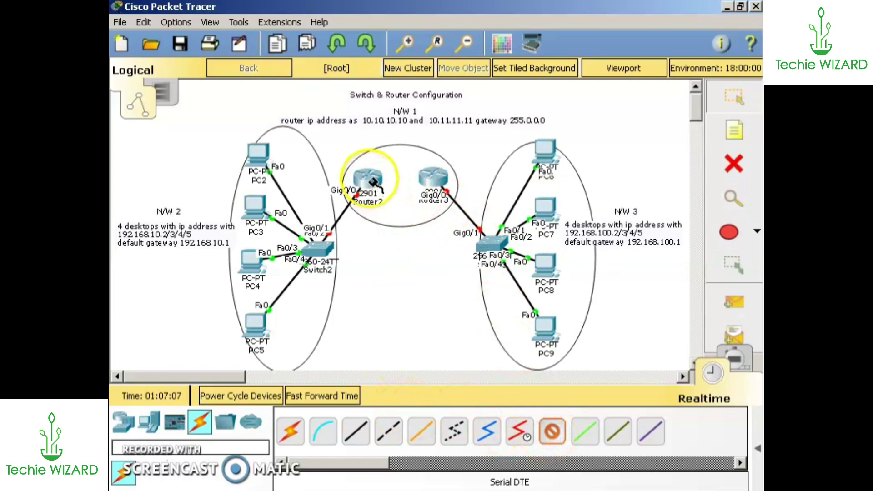
click(552, 443)
click(553, 445)
click(374, 185)
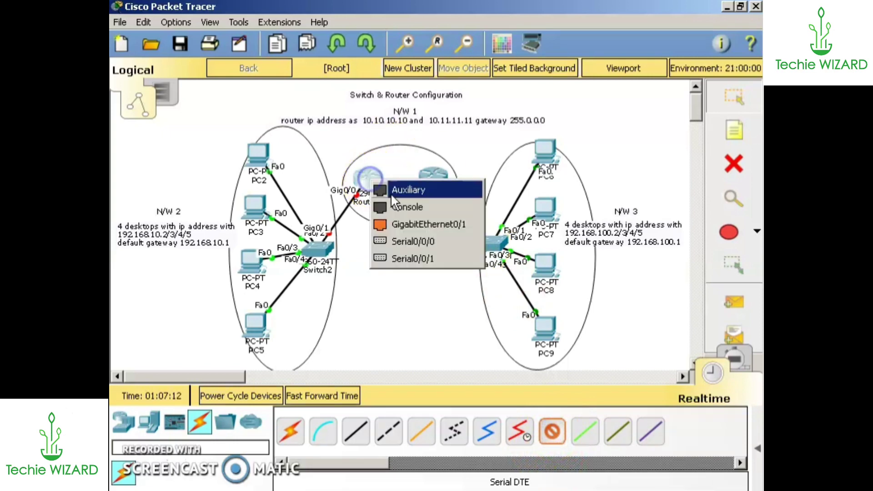
click(402, 240)
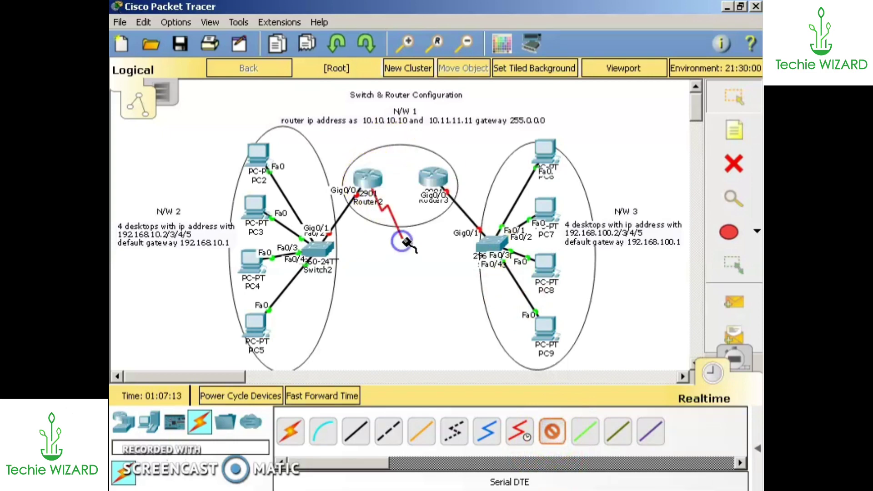
click(433, 177)
click(473, 240)
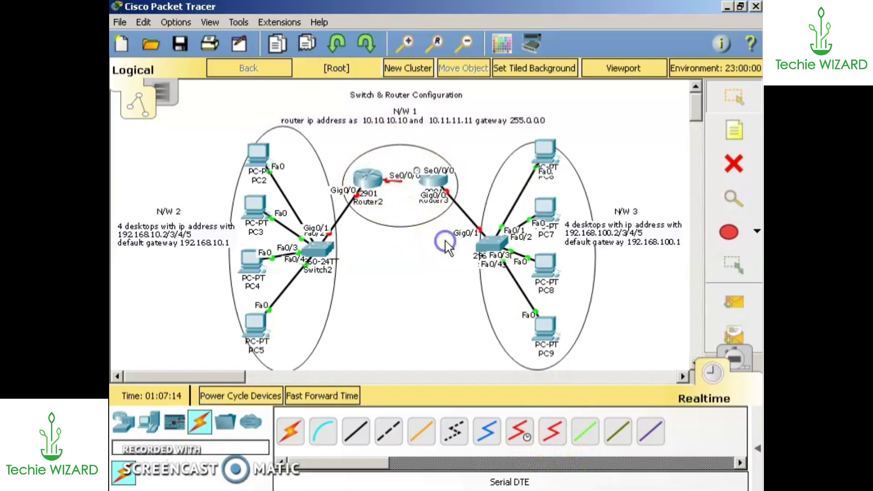
Step: Delete the three ellipses drawn around the networks and return to the selection tool
click(733, 164)
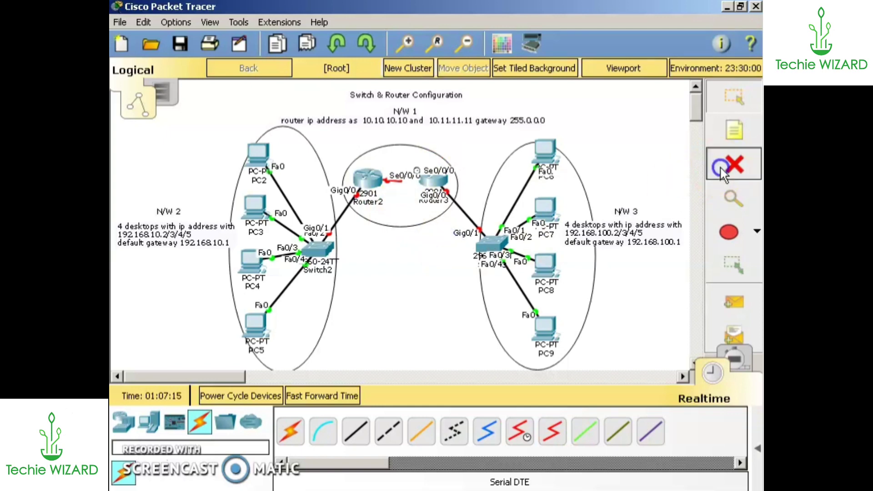
click(581, 184)
click(581, 184)
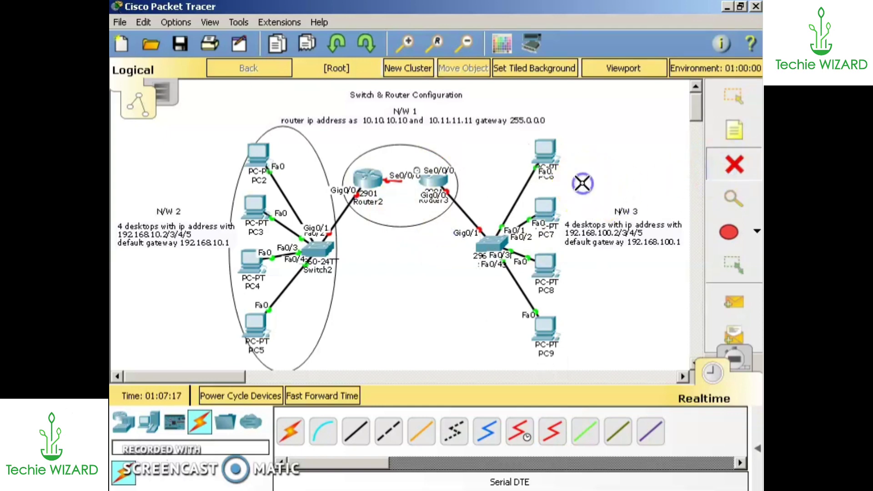
click(441, 214)
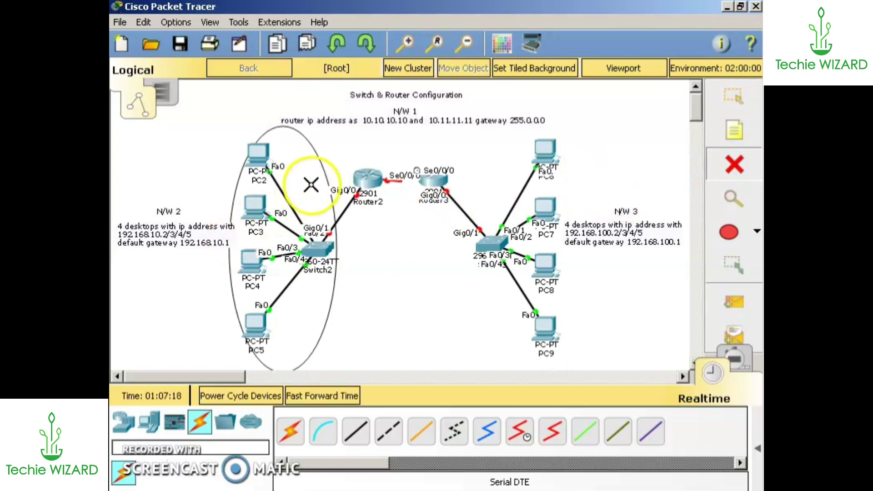
click(324, 174)
click(733, 96)
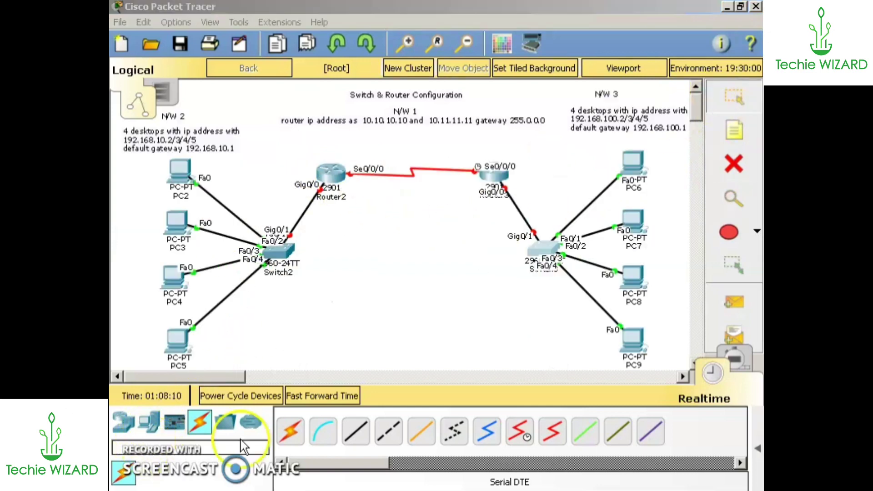
Step: Switch to Notepad to read the port configuration notes and return to Packet Tracer
key(alt+Tab)
key(alt+Tab)
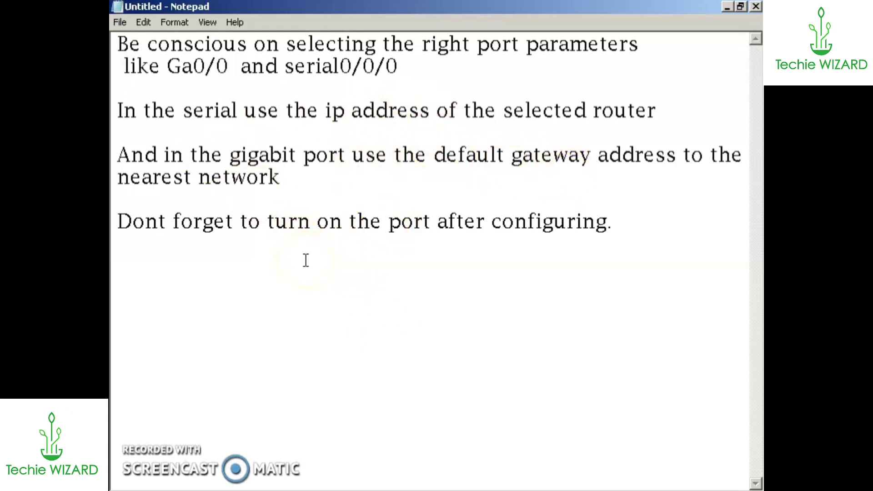
key(alt+Tab)
Step: Configure Router2's GigabitEthernet0/0 interface with IP address 192.168.10.1 and subnet mask 255.255.255.0, and turn the port on
click(330, 172)
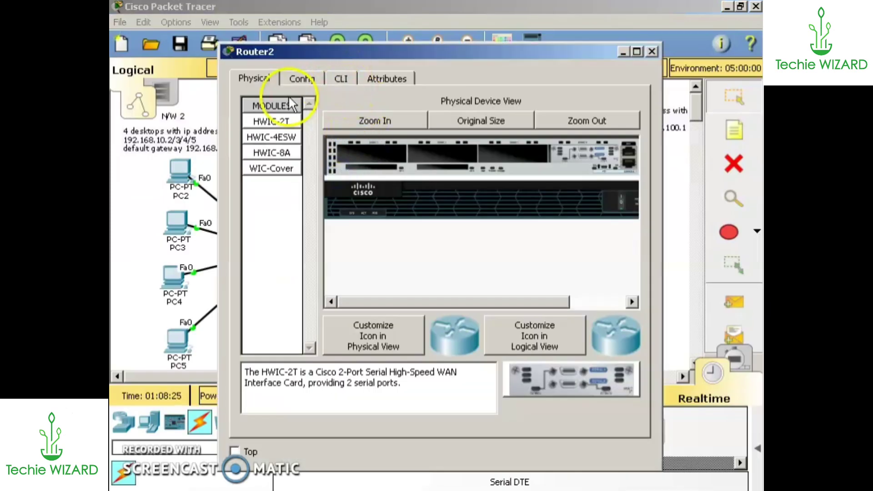
click(296, 78)
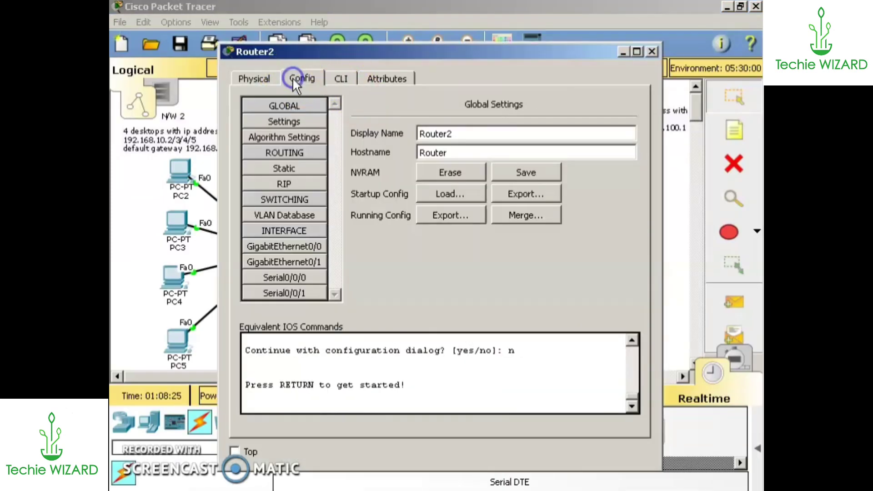
click(293, 246)
drag(418, 49, 538, 64)
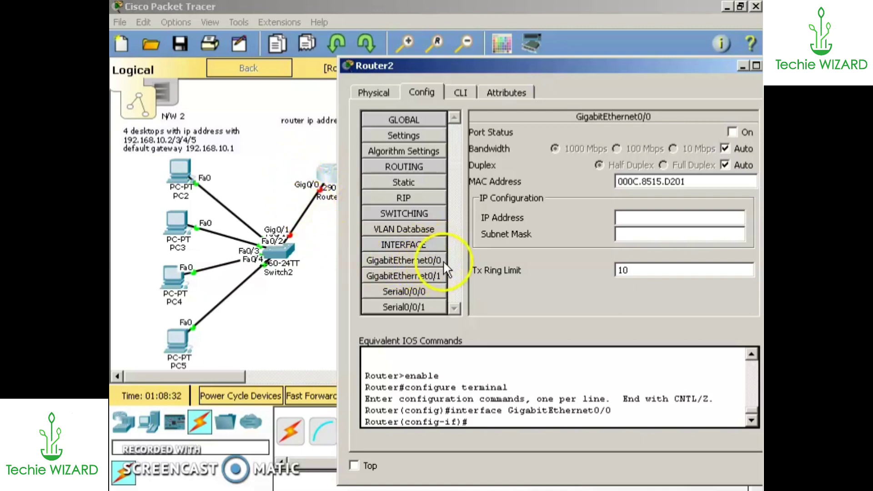
click(679, 218)
text(192.168.10)
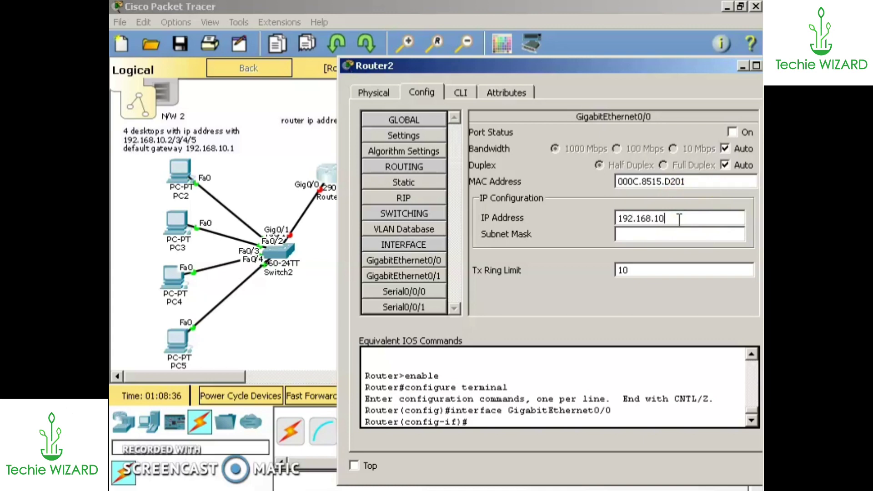
key(Tab)
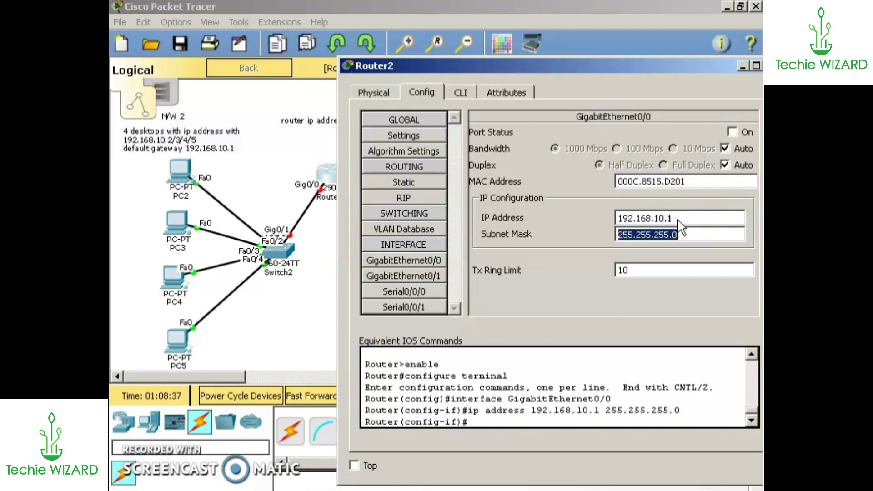
click(732, 132)
Step: Configure Router2's Serial0/0/0 interface with IP address 10.10.10.10 and subnet mask 255.0.0.0, and turn the port on
click(424, 291)
click(627, 200)
drag(586, 64, 563, 161)
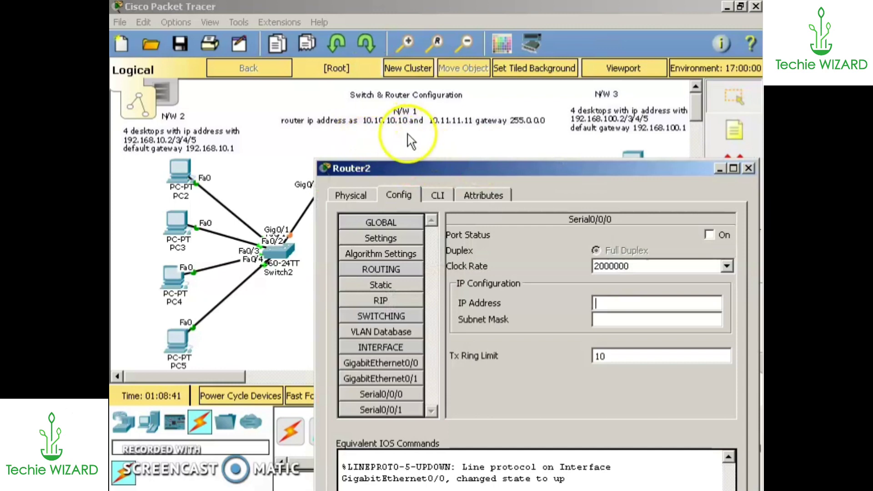
text(10.10.10.10)
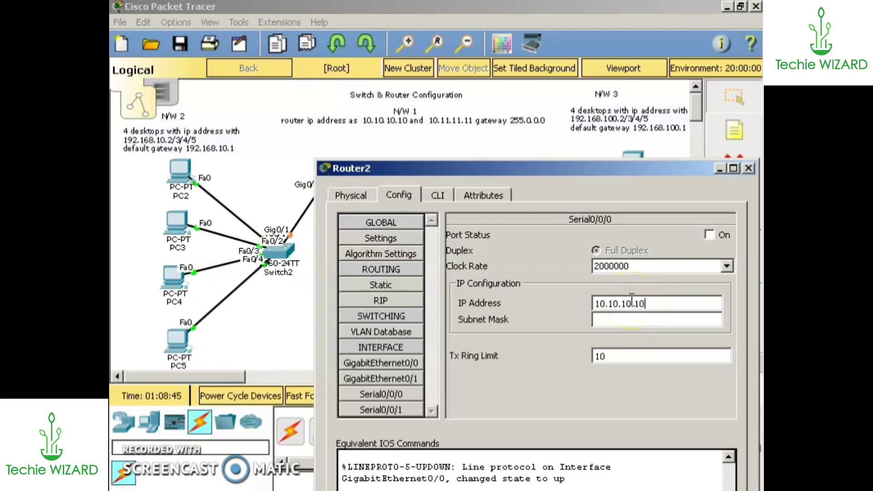
click(630, 319)
click(710, 235)
Step: Open Router2's command line interface and leave interface configuration mode with the exit command
drag(655, 169, 600, 57)
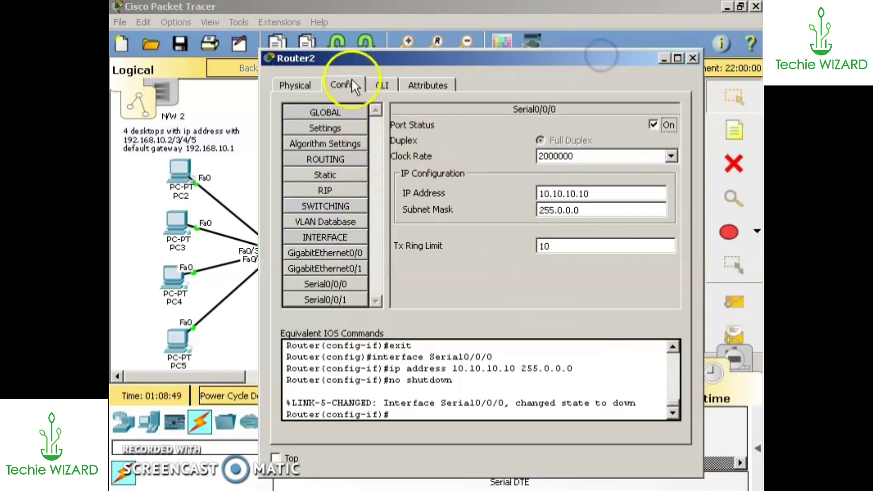
click(378, 84)
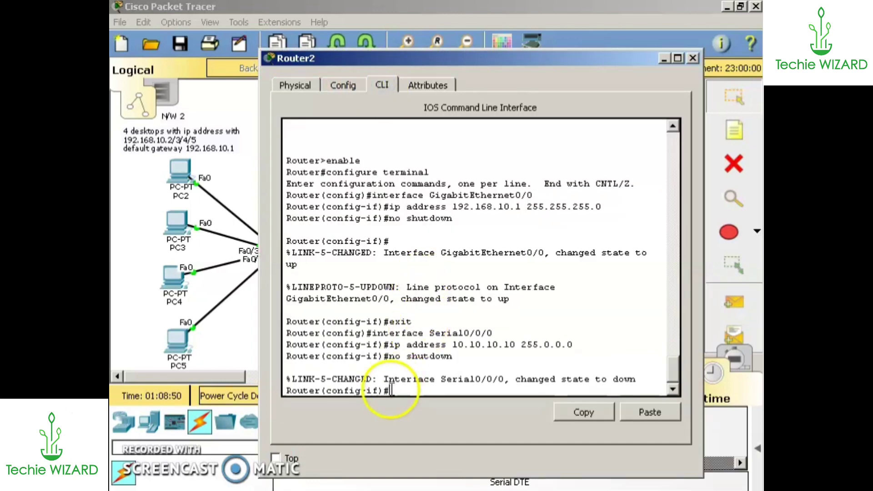
key(Return)
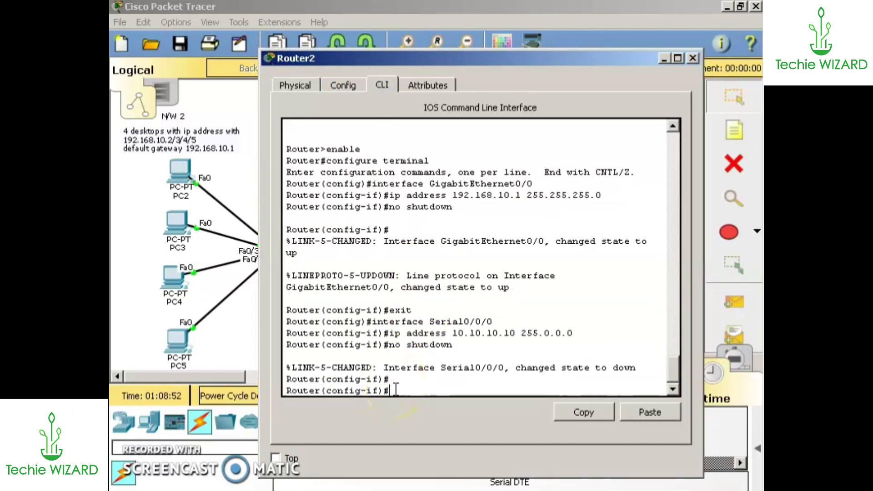
key(Return)
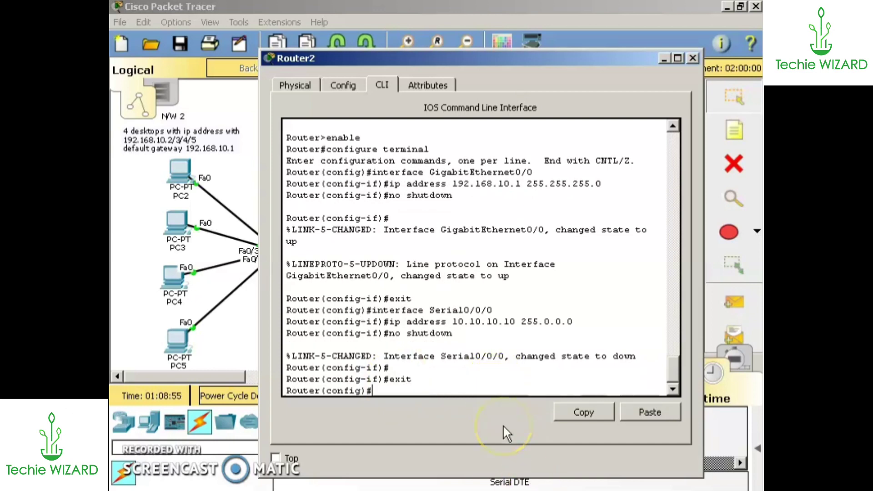
Step: Add a default route on Router2 with "ip route 0.0.0.0 0.0.0.0 10.0.0.0" and exit global configuration mode
text(ip )
text(route )
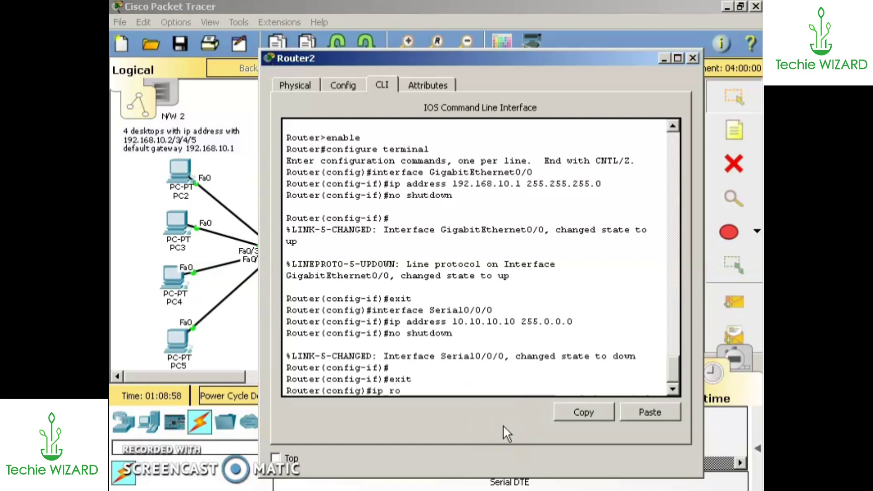
text(o.o.)
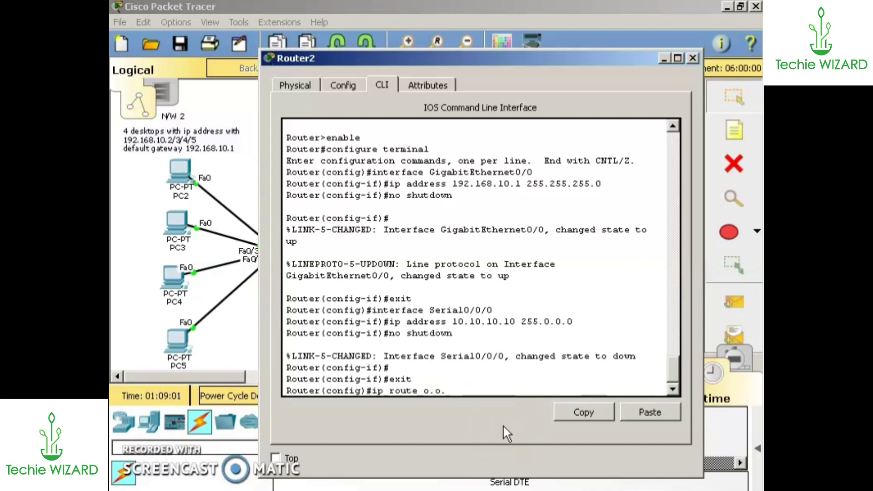
key(BackSpace)
key(BackSpace)
key(BackSpace)
text(0.0.0.0)
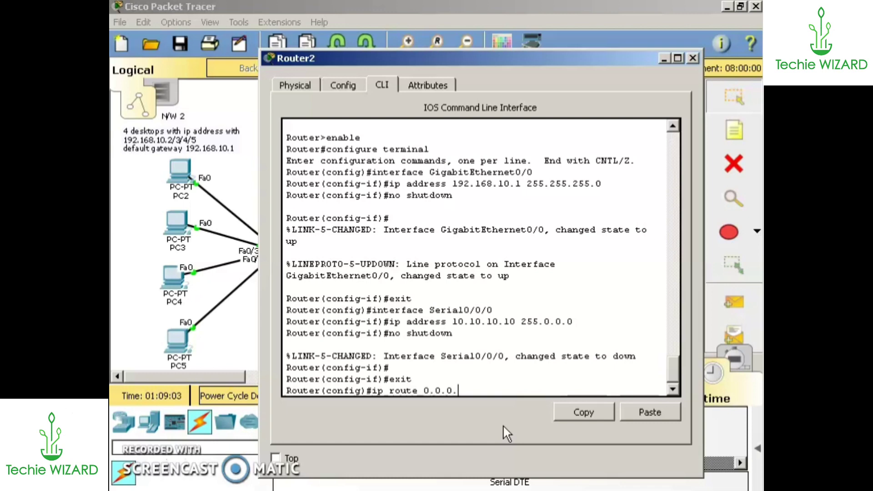
text( 0.0.0.0 0.)
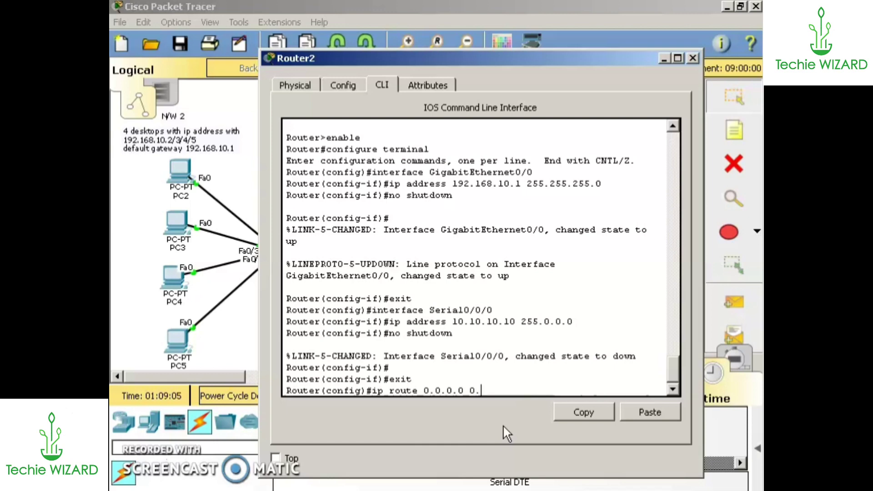
text( 10)
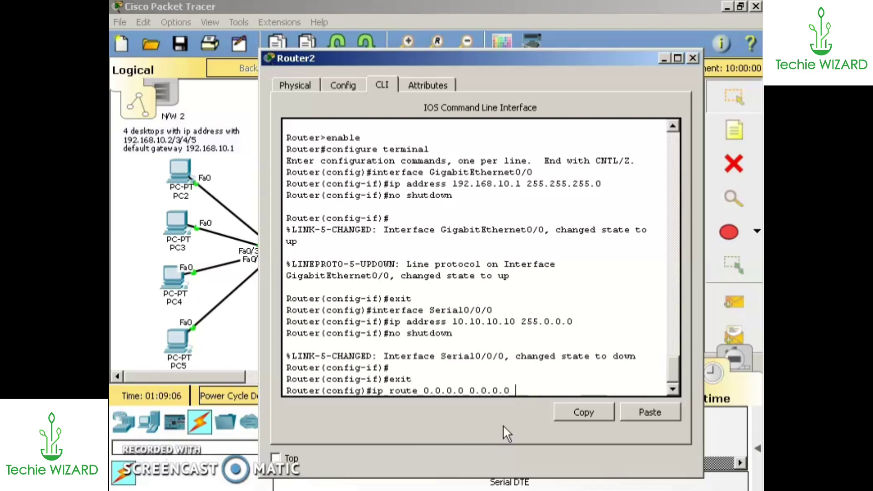
text(.0.0.0)
key(Return)
text(exit)
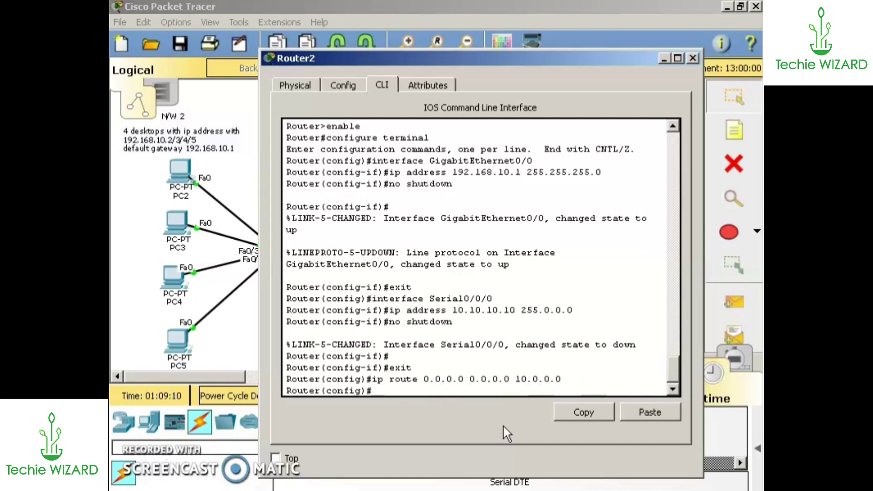
key(Return)
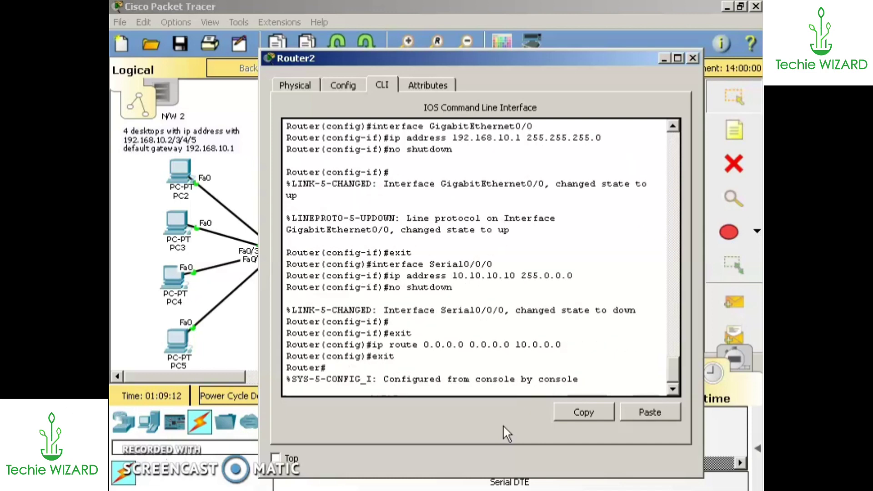
Step: End Router2's console session with the exit command and close its configuration window
key(Return)
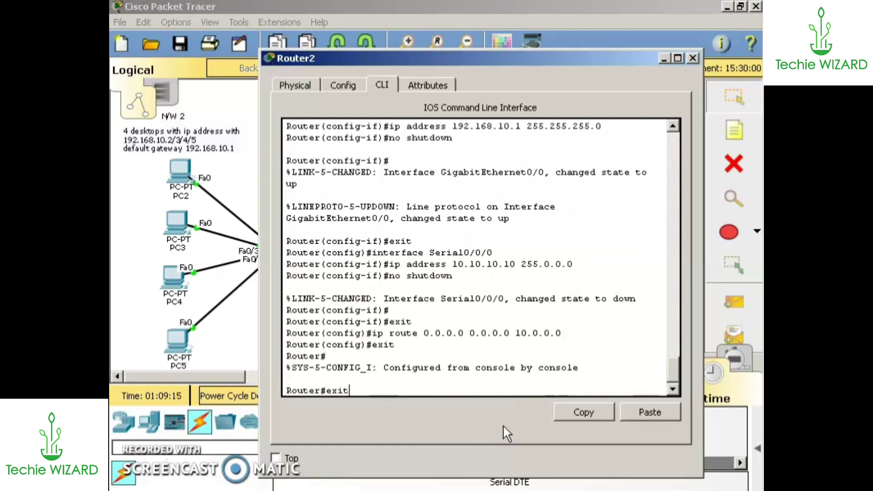
key(Return)
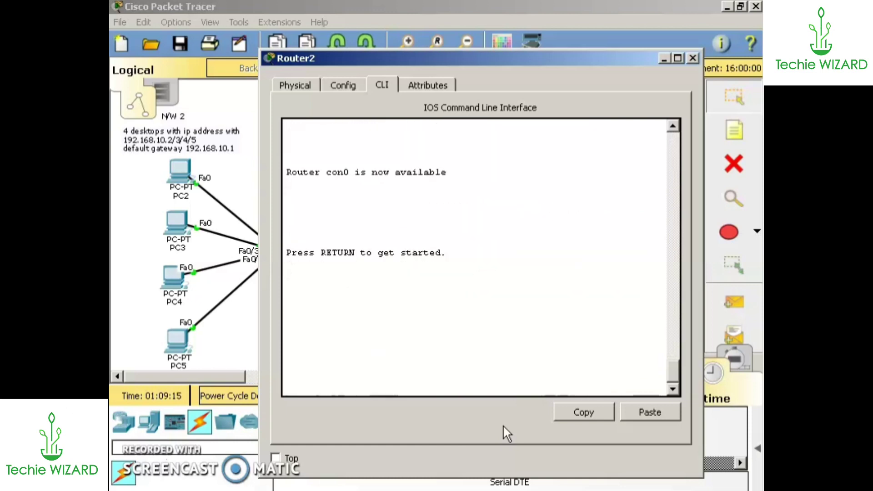
click(693, 57)
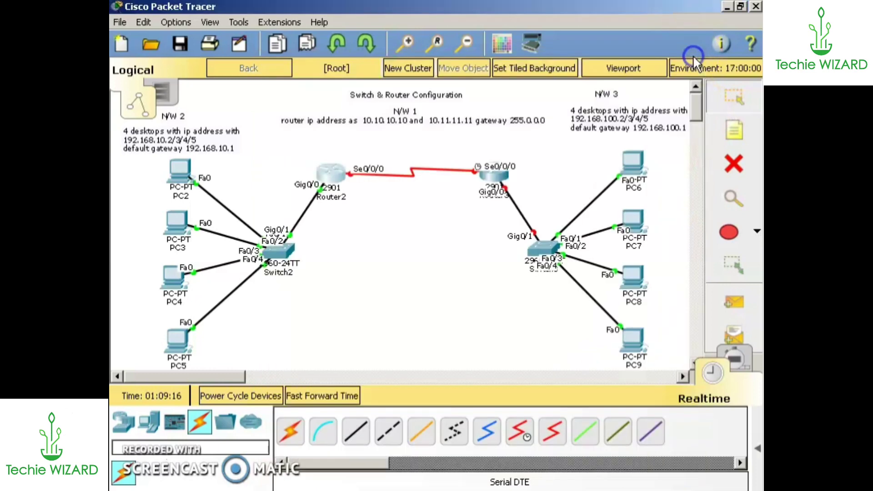
Step: Configure Router3's GigabitEthernet0/0 interface with IP address 192.168.100.1 and subnet mask 255.255.255.0, and turn the port on
click(499, 177)
click(315, 77)
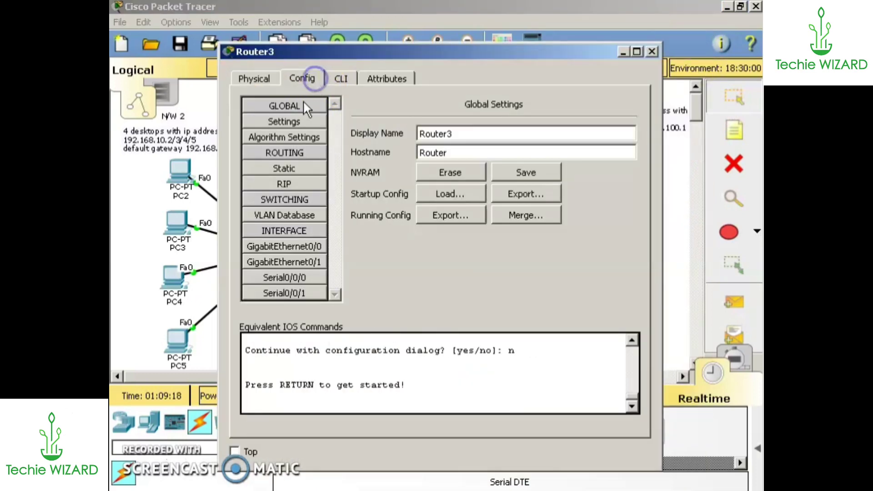
click(274, 244)
drag(419, 54, 210, 80)
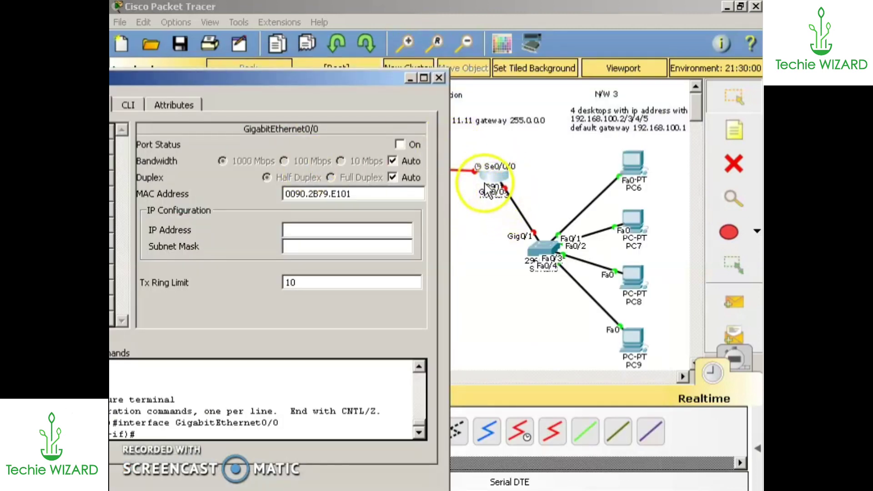
drag(364, 75, 523, 60)
click(255, 258)
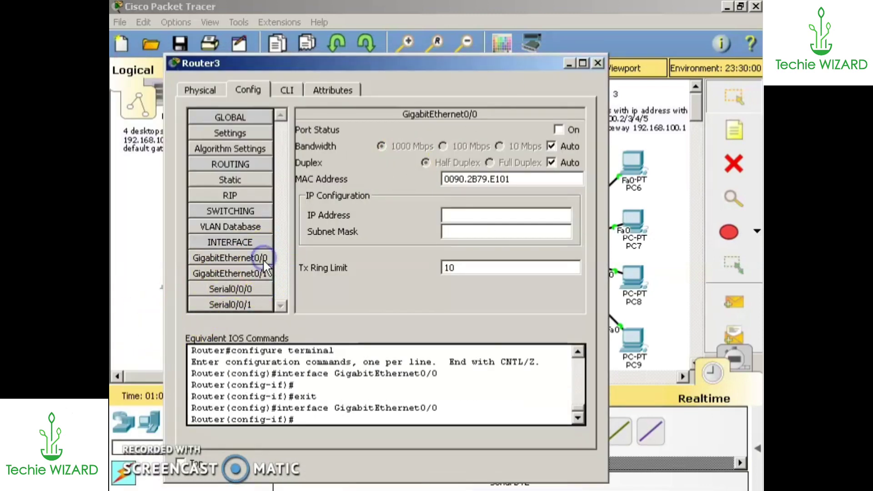
click(504, 215)
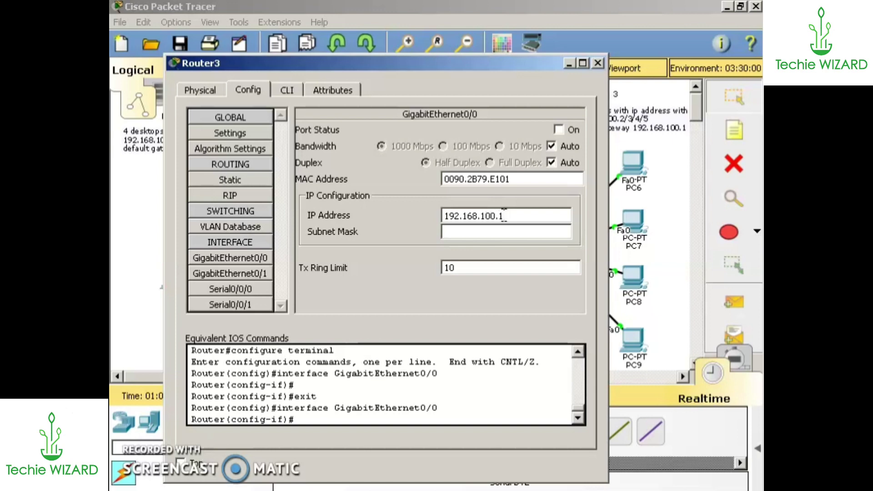
key(Tab)
click(558, 130)
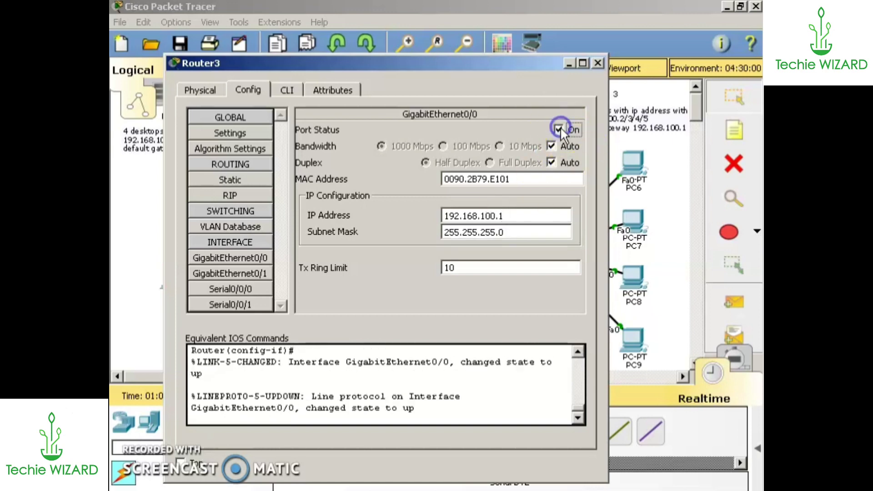
Step: Configure Router3's Serial0/0/0 interface with IP address 10.11.11.11 and subnet mask 255.0.0.0, turn the port on, and close the router's window
click(232, 289)
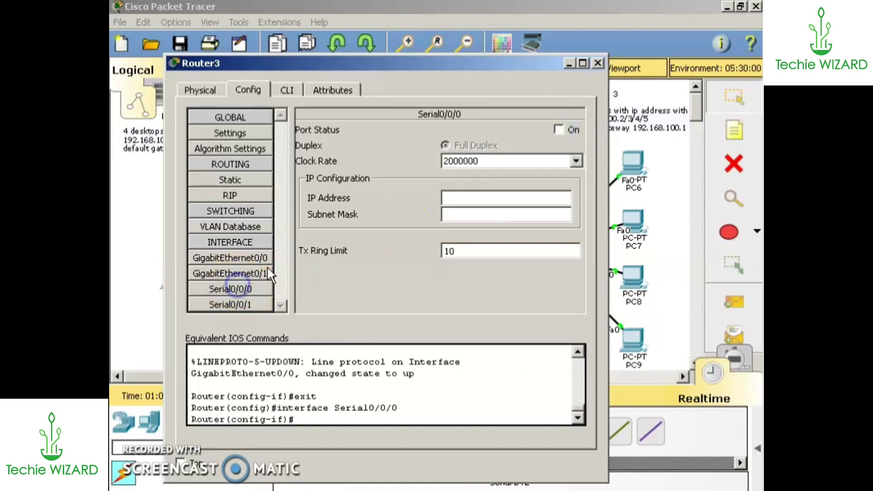
click(460, 199)
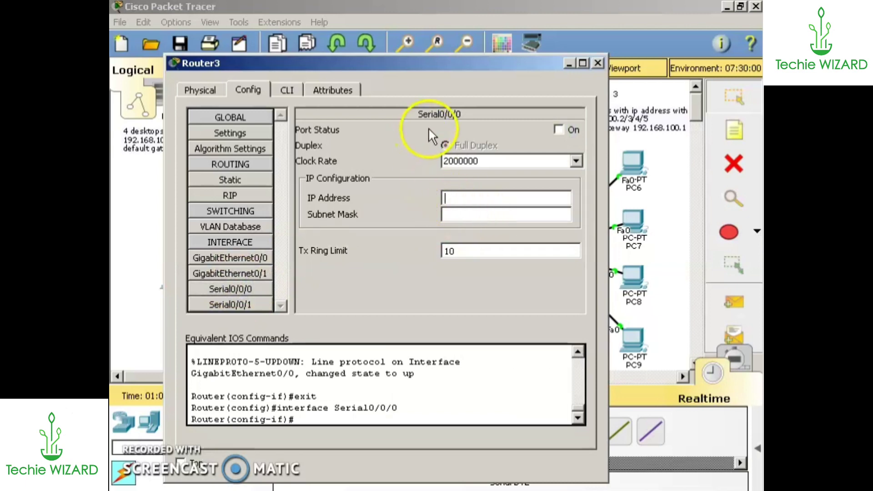
click(257, 289)
click(490, 198)
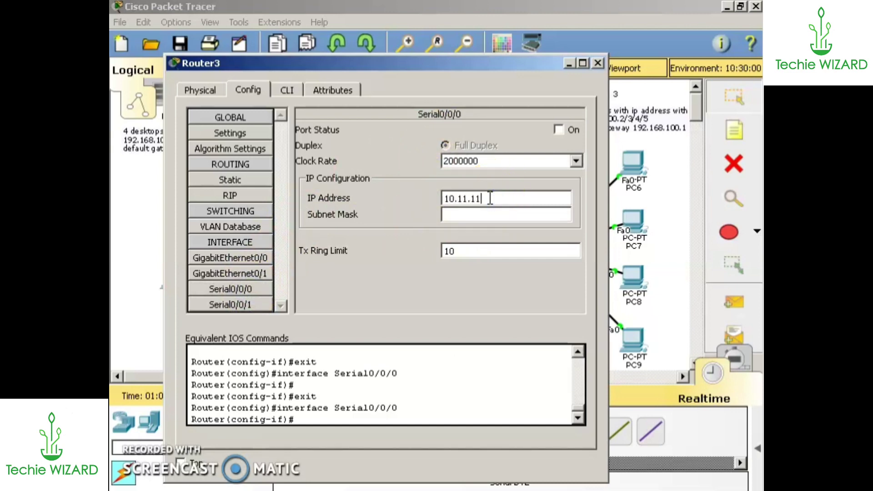
drag(490, 59, 487, 156)
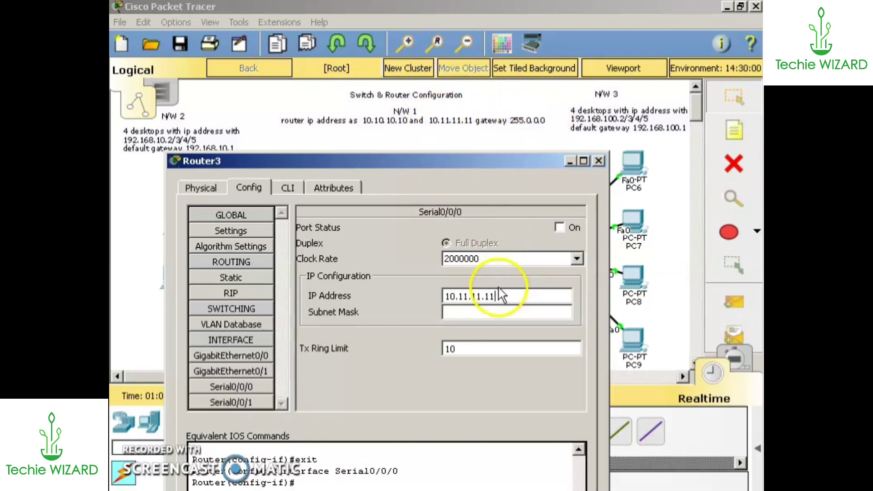
click(484, 312)
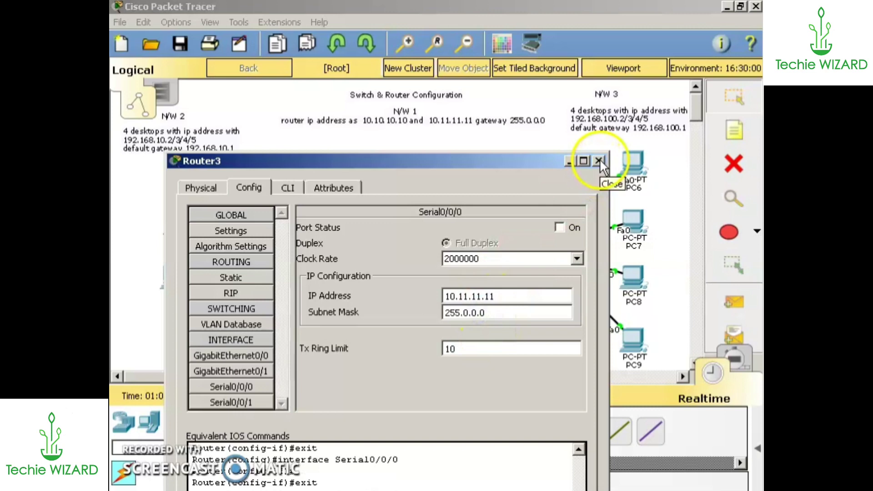
click(559, 227)
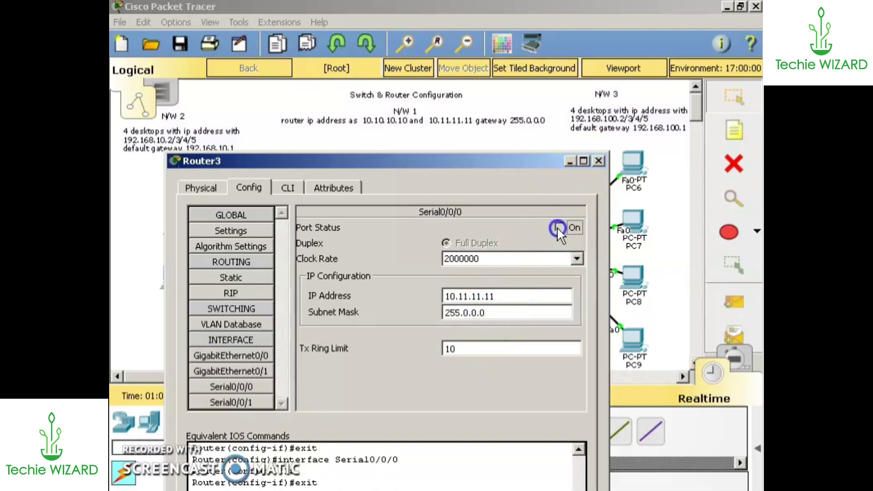
click(598, 161)
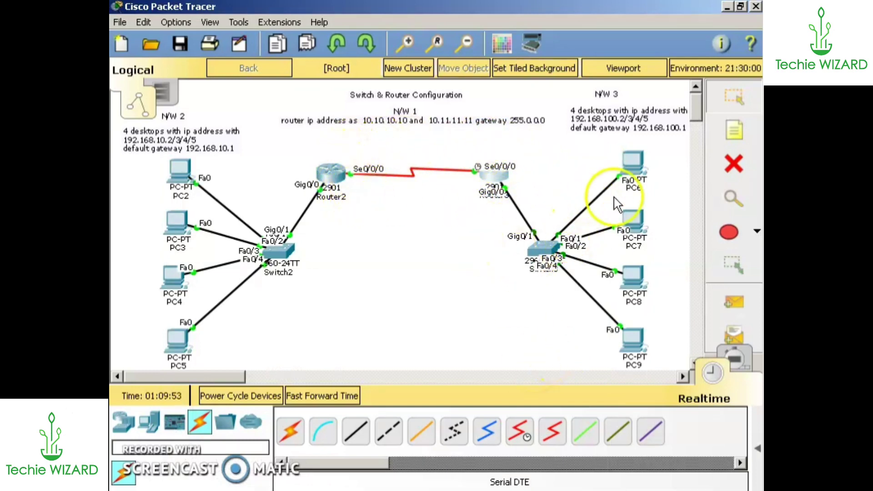
Step: Open Router3's command line interface and enter global configuration mode with "config", choosing terminal with "t"
click(487, 181)
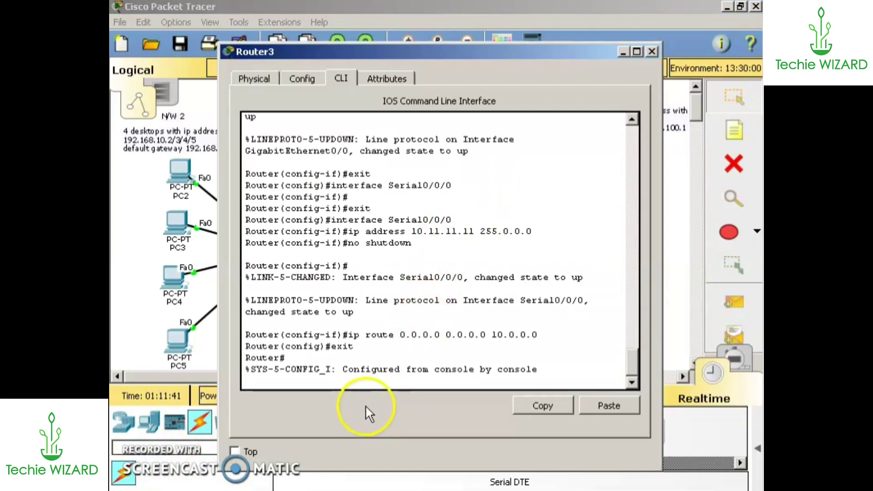
key(Return)
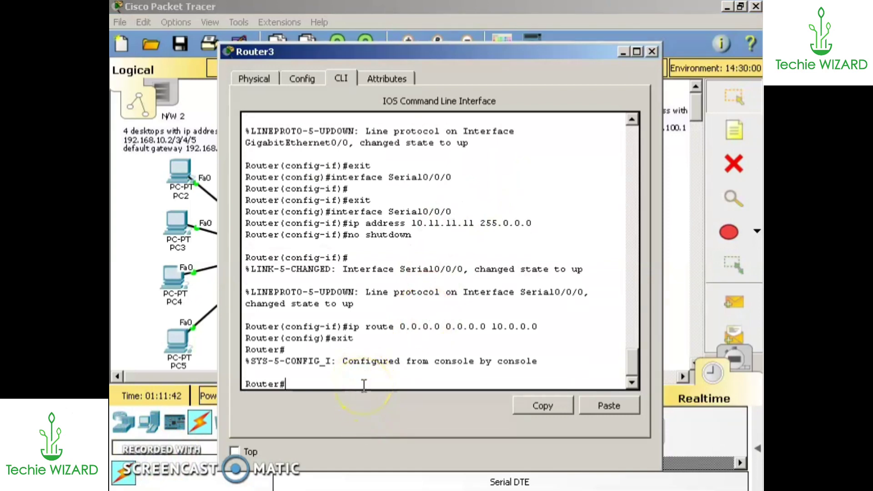
text(config)
key(Return)
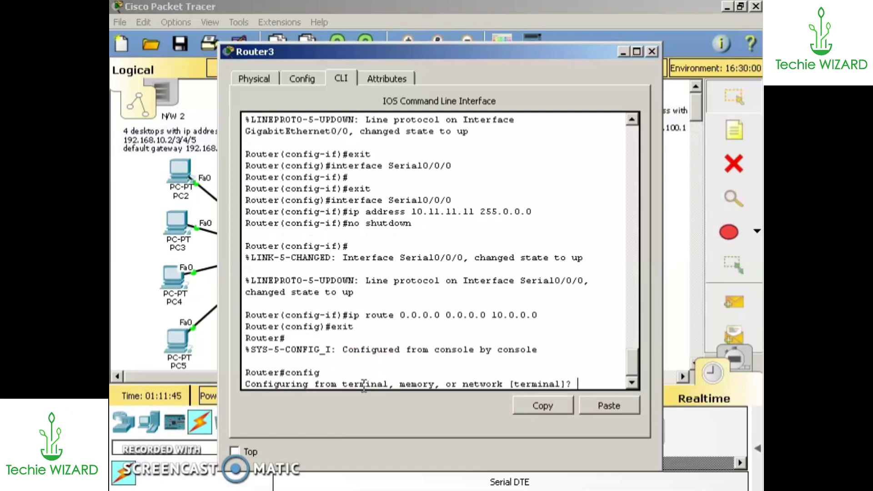
text(t)
key(Return)
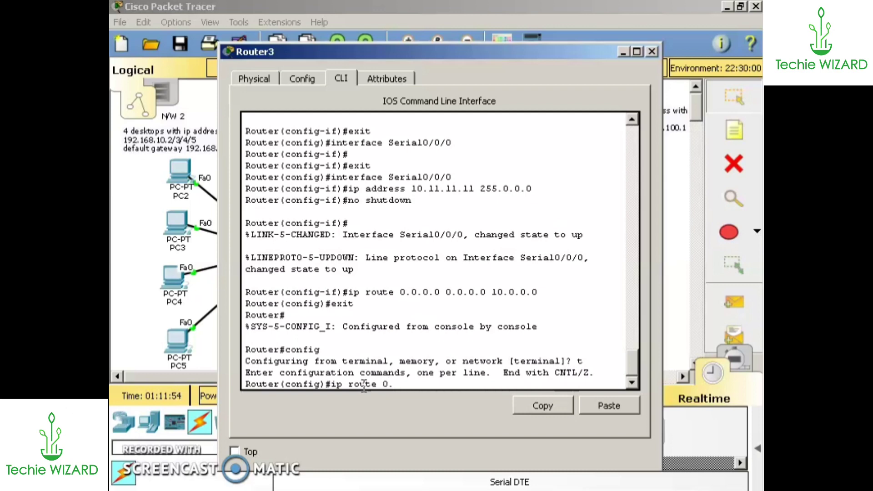
Step: Add a default route on Router3 with "ip route 0.0.0.0 0.0.0.0 10.0.0.0" and exit global configuration mode
key(BackSpace)
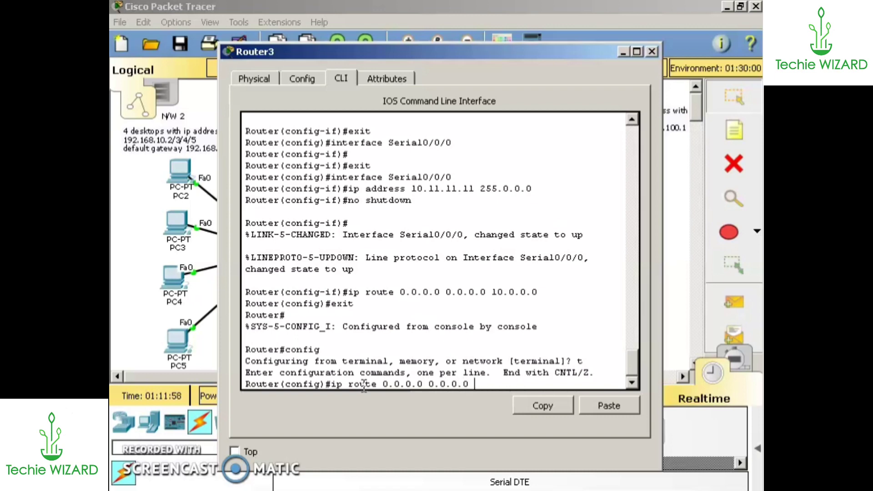
text(10.0.0.0)
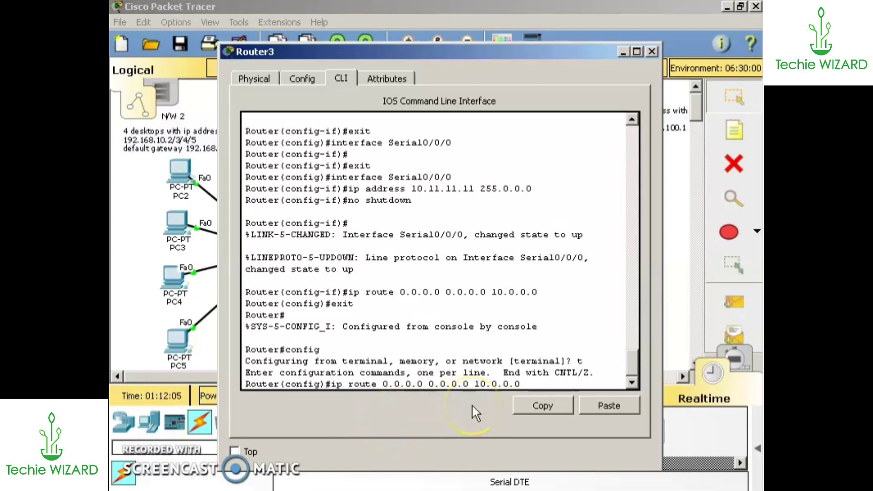
key(Return)
text(ex)
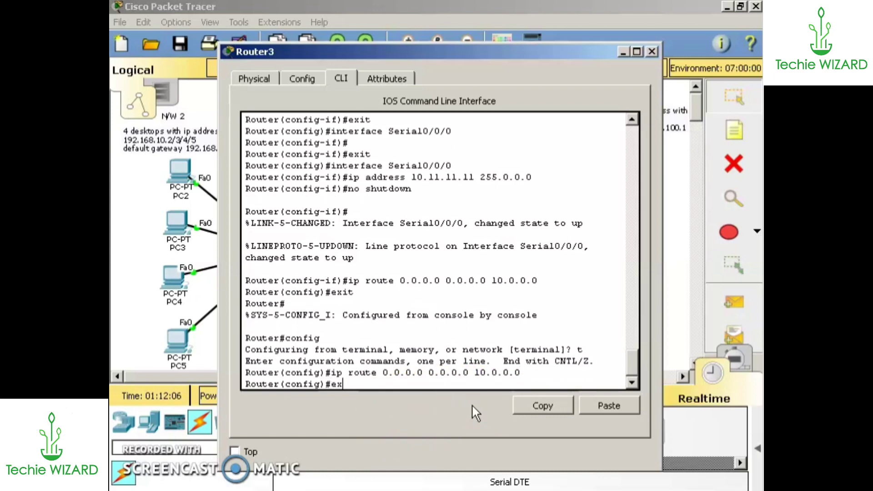
text(it)
key(Return)
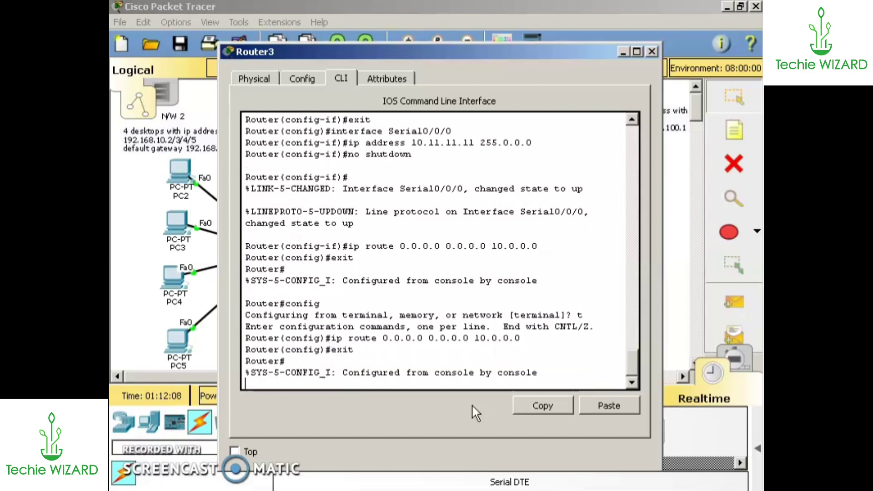
Step: End Router3's console session with the exit command and close its configuration window
key(Return)
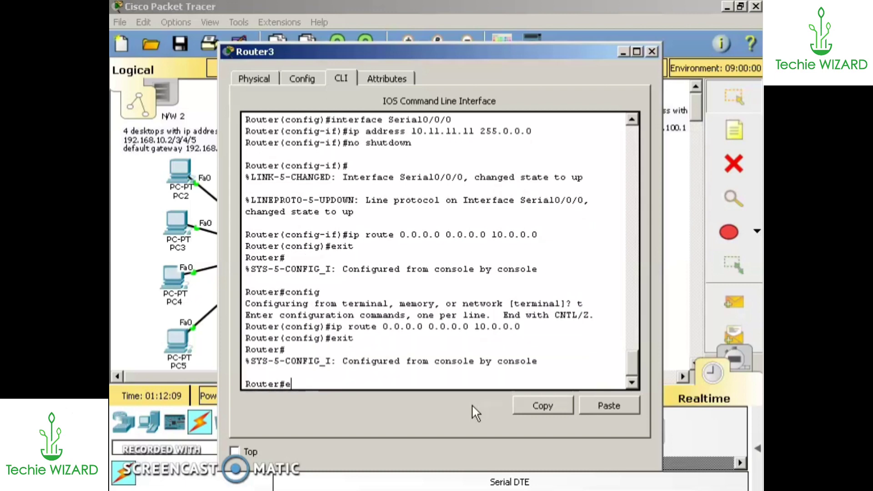
text(exit)
key(Return)
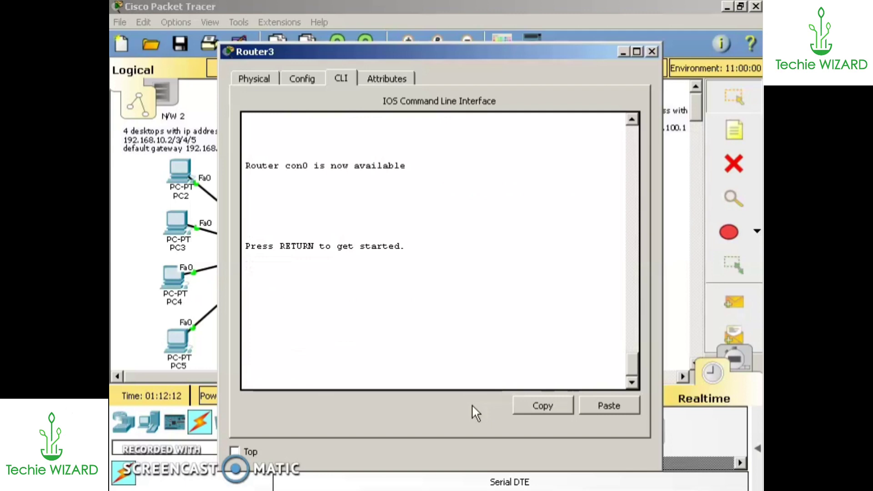
click(652, 51)
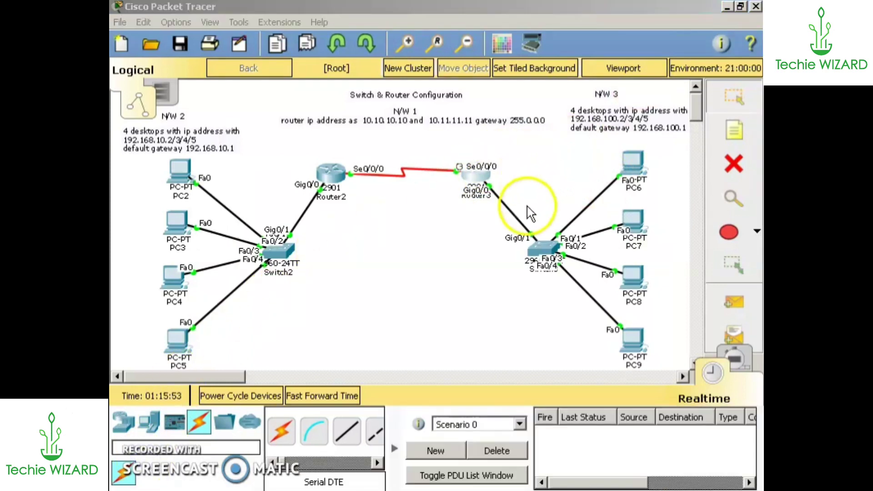
Step: Add the note "thats it!!! its done lets send msg from one n/w to another to check the connectivity" on two lines below and between the switches
click(734, 132)
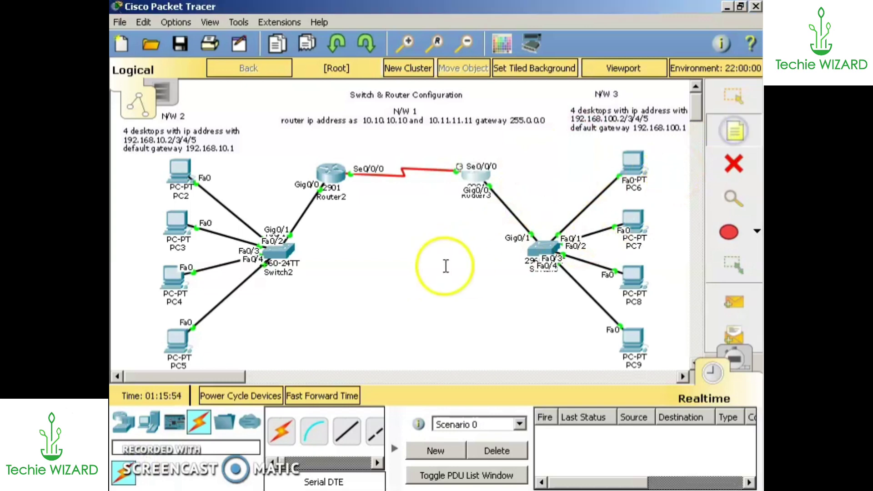
click(351, 255)
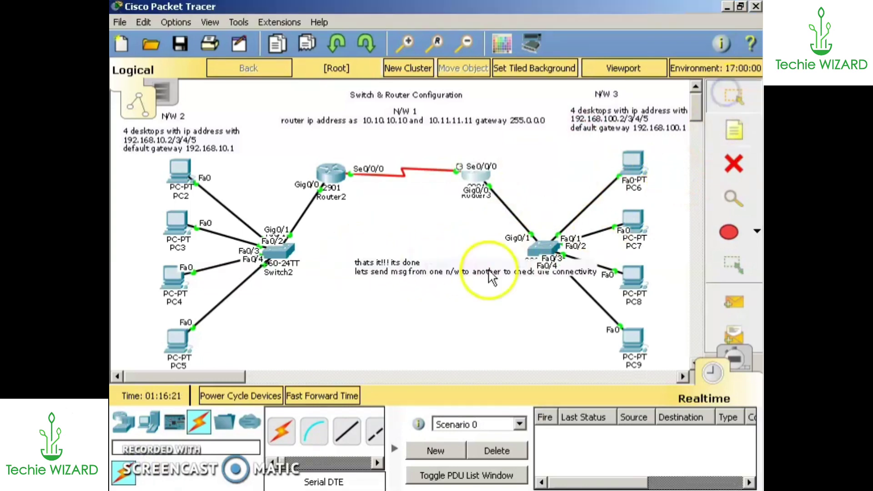
drag(491, 277, 430, 319)
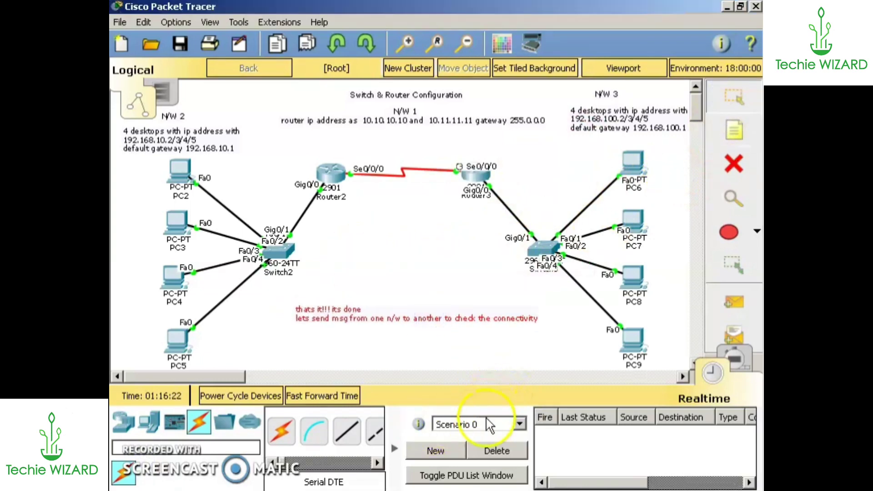
Step: Test connectivity by sending a simple PDU from Router3 to Router2 and another from PC6 to PC2
click(734, 302)
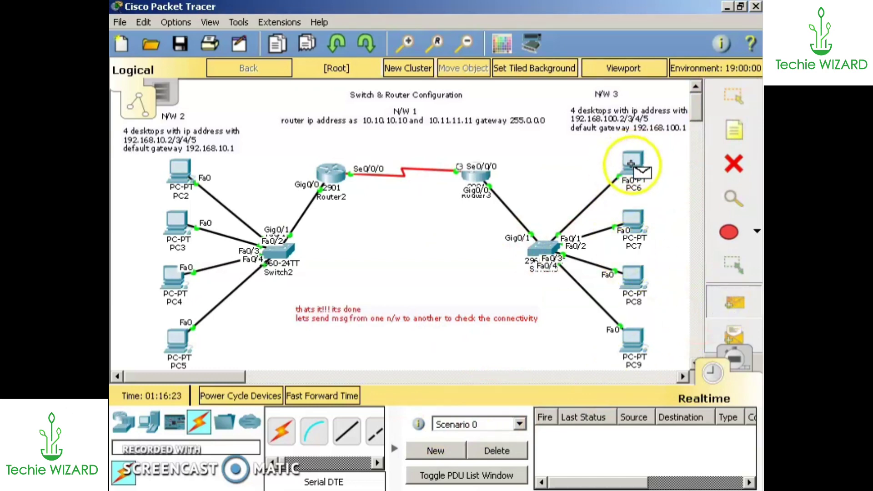
click(482, 181)
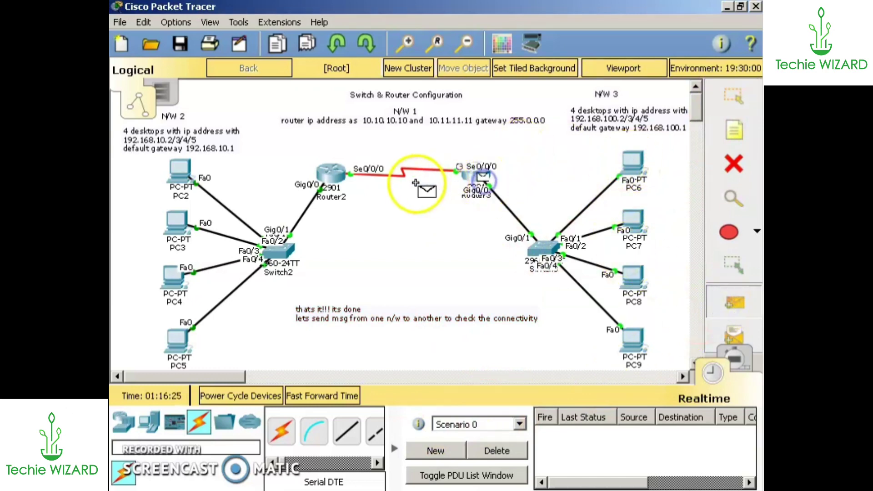
click(336, 176)
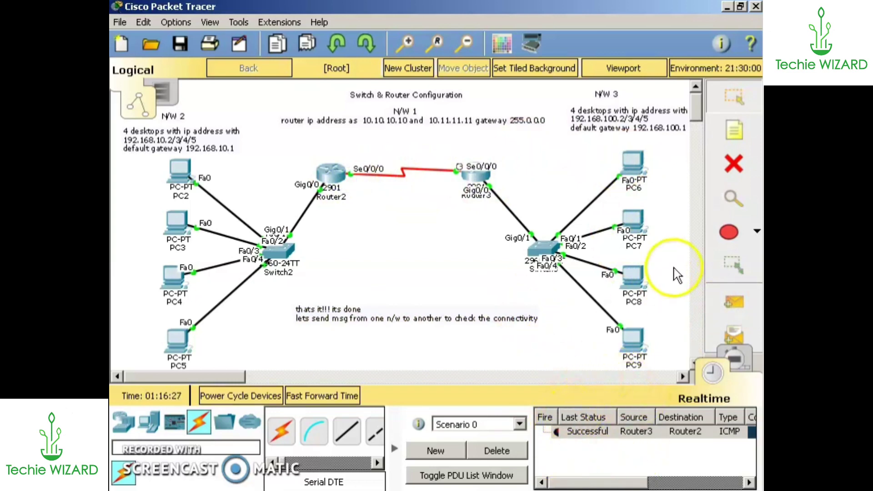
click(734, 302)
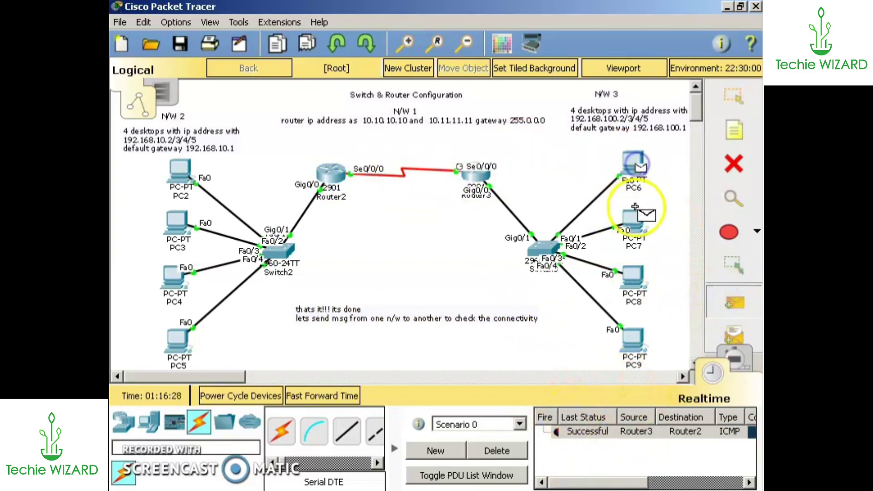
click(183, 171)
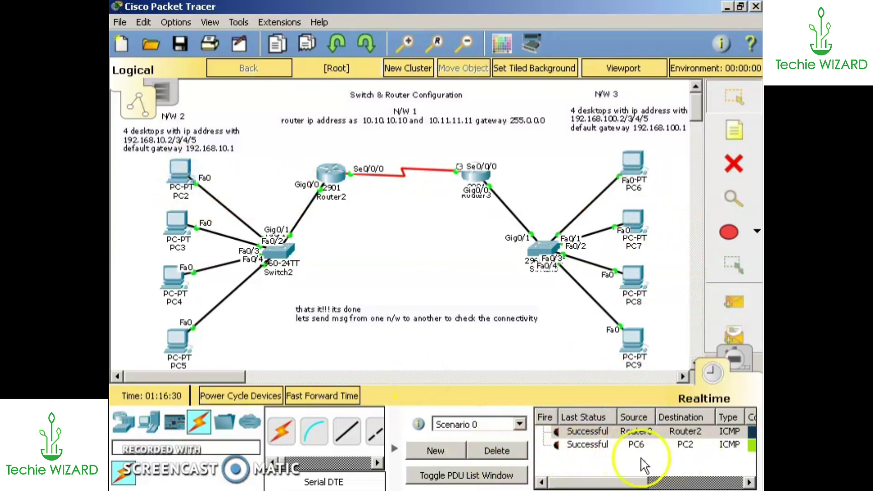
Step: Test connectivity between the two PC networks by sending a simple PDU from PC3 to PC9
click(729, 301)
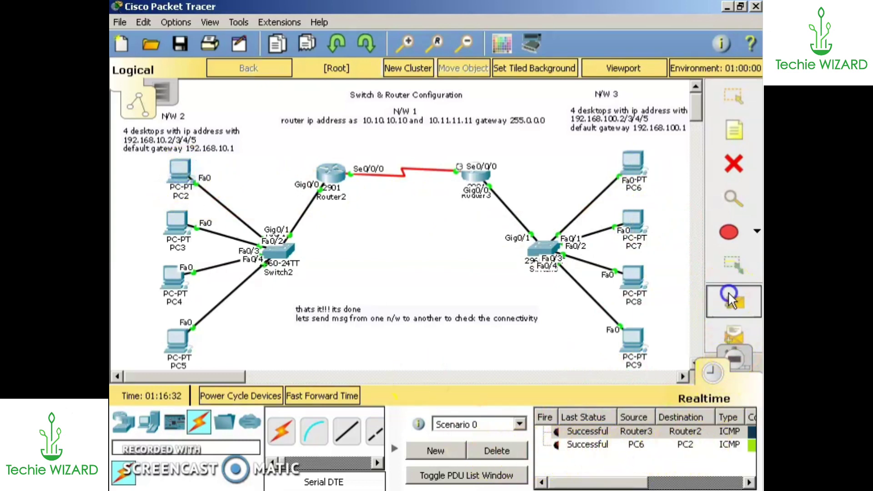
click(179, 222)
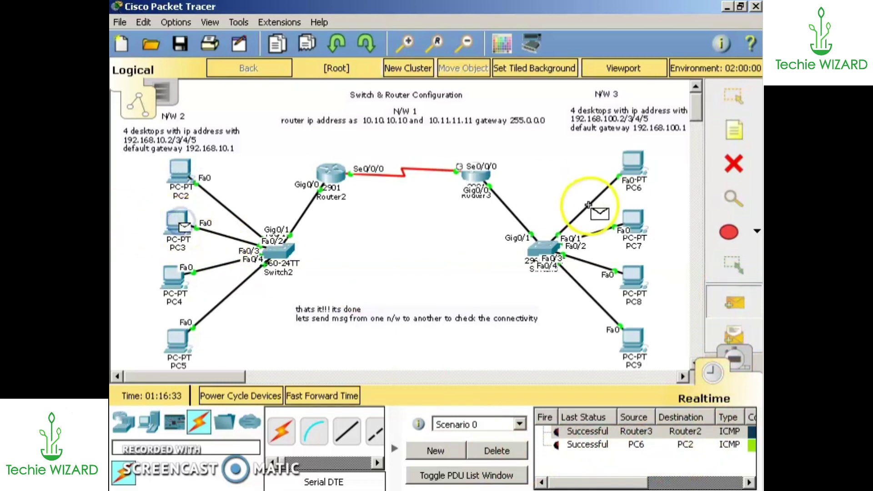
click(635, 342)
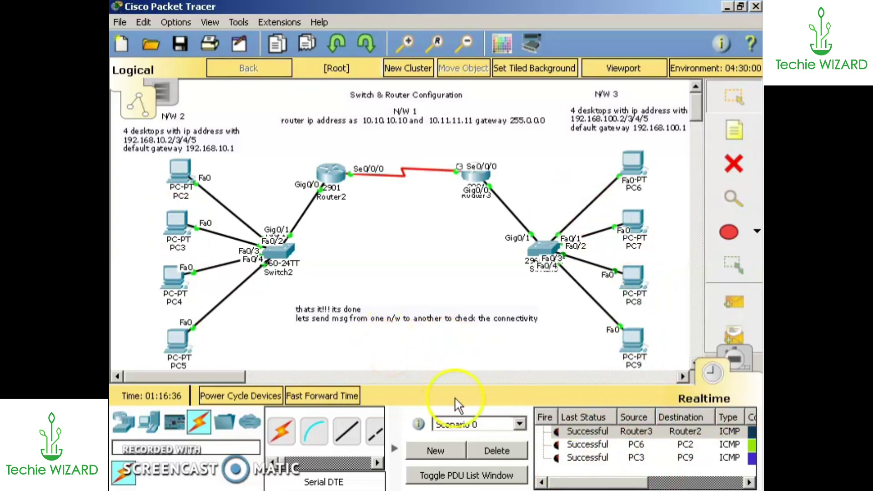
Step: Add the note "subscribe for more videos!!!!" between the two switches, above the existing connectivity note
click(734, 130)
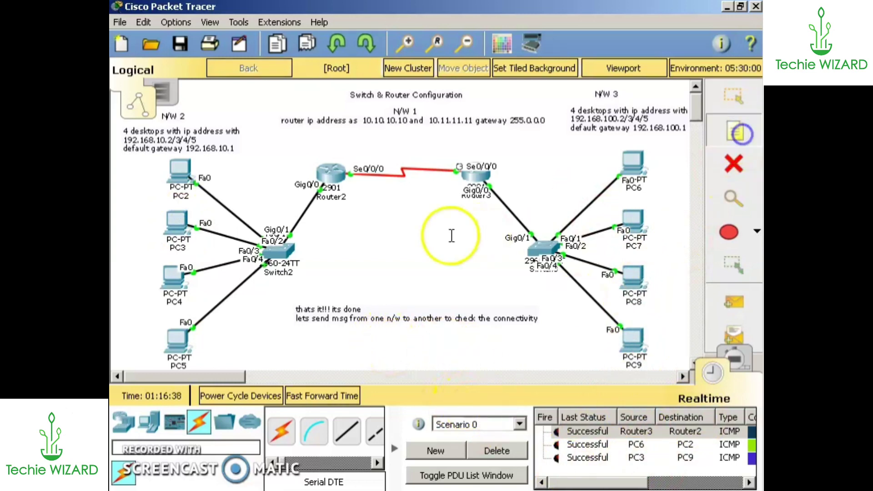
click(331, 239)
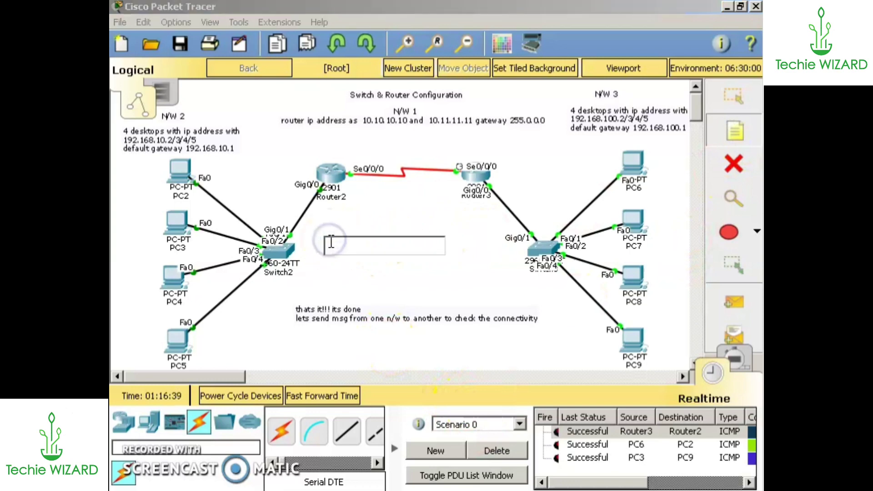
text(S)
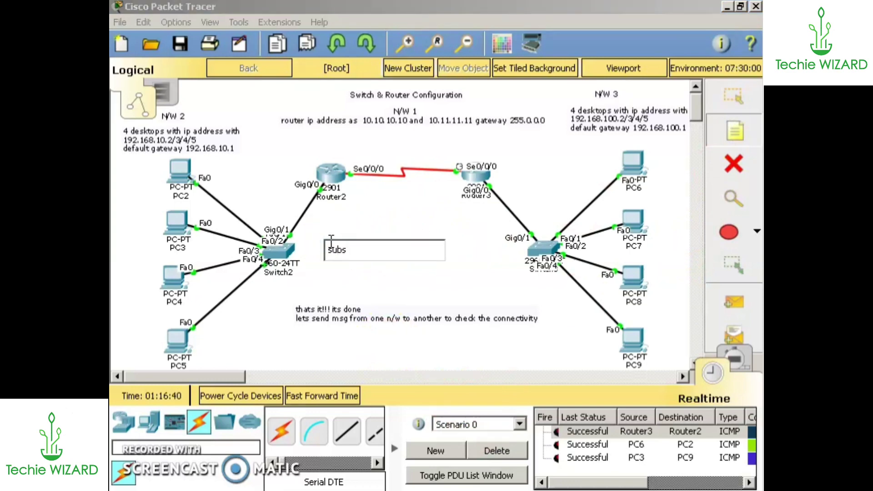
text(ubscribe for more videos)
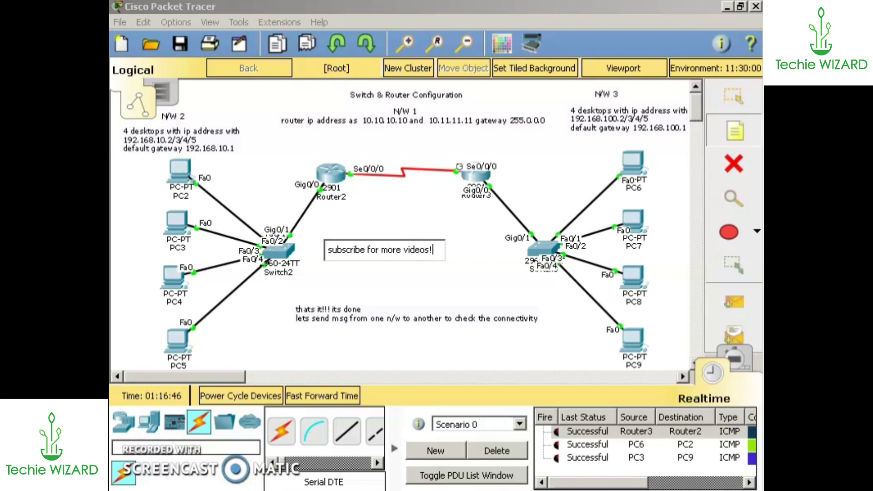
text(!!!)
click(486, 282)
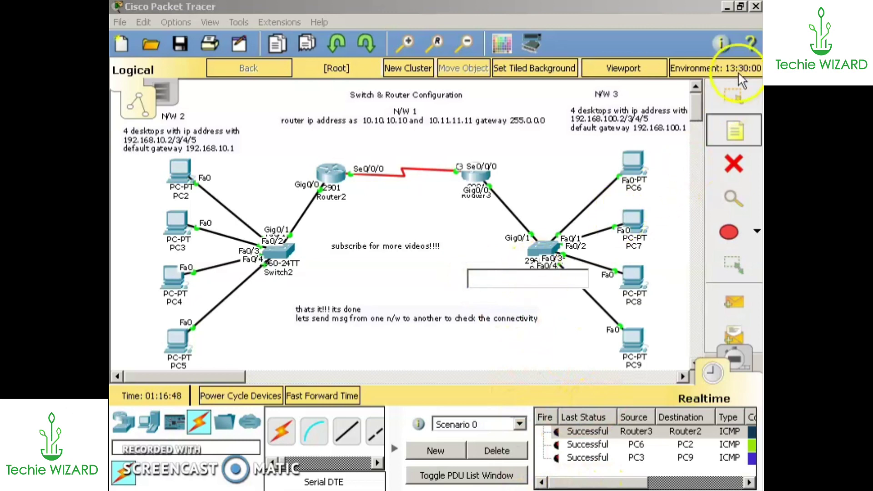